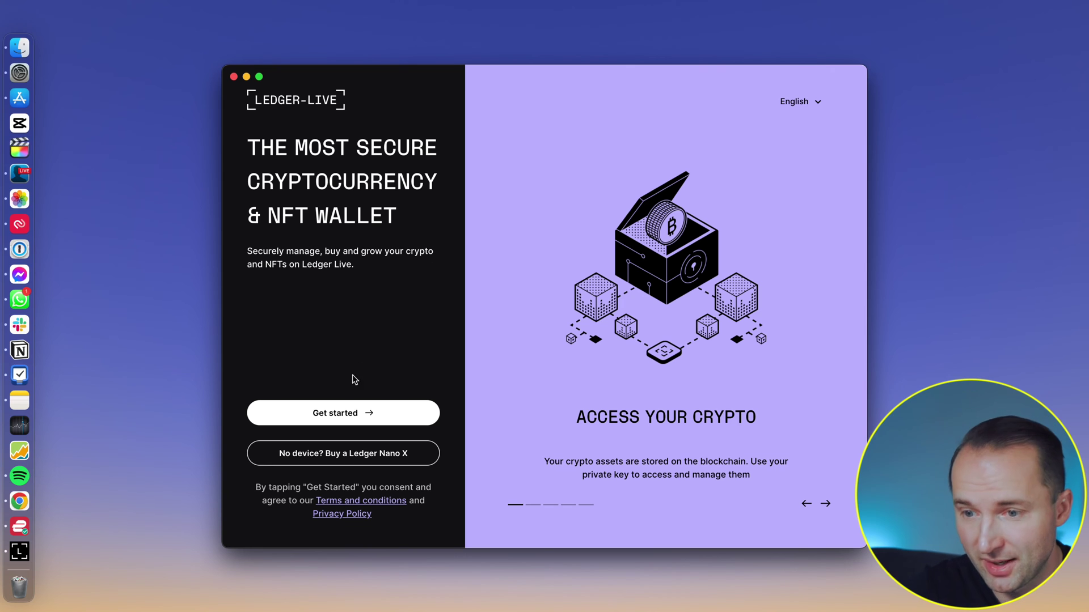
# Pick the Nano S Plus as the device and choose to set up a new one.
pyautogui.click(363, 411)
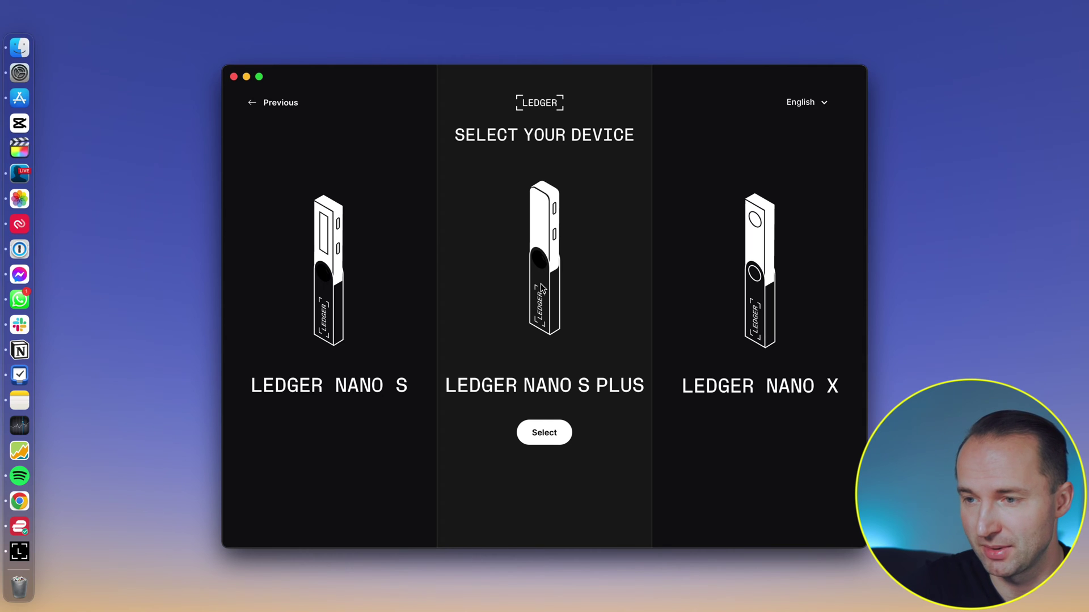
pyautogui.click(542, 433)
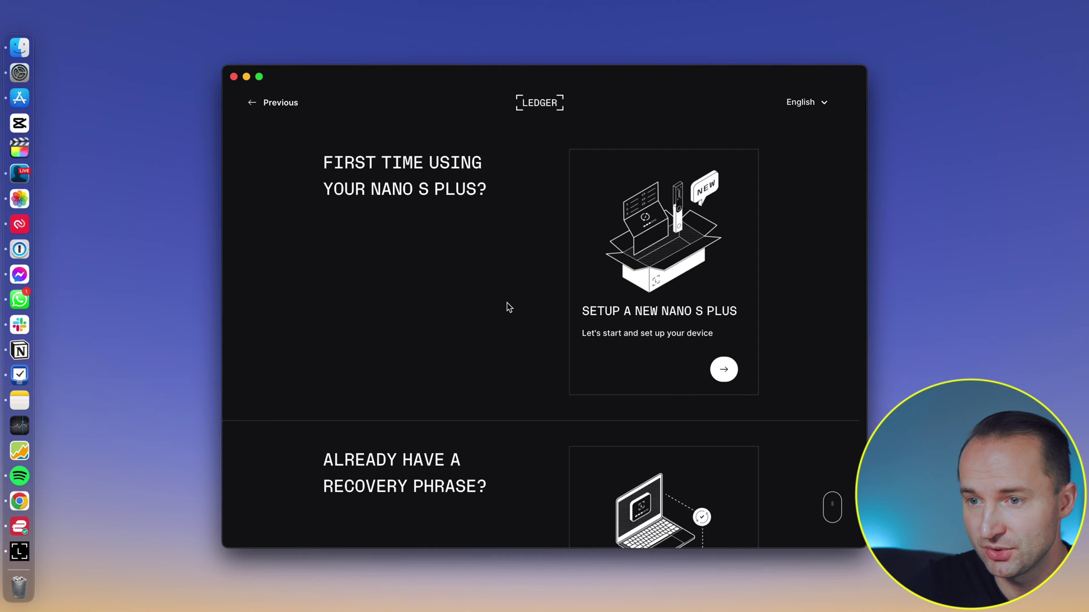
pyautogui.scroll(-5, 508, 308)
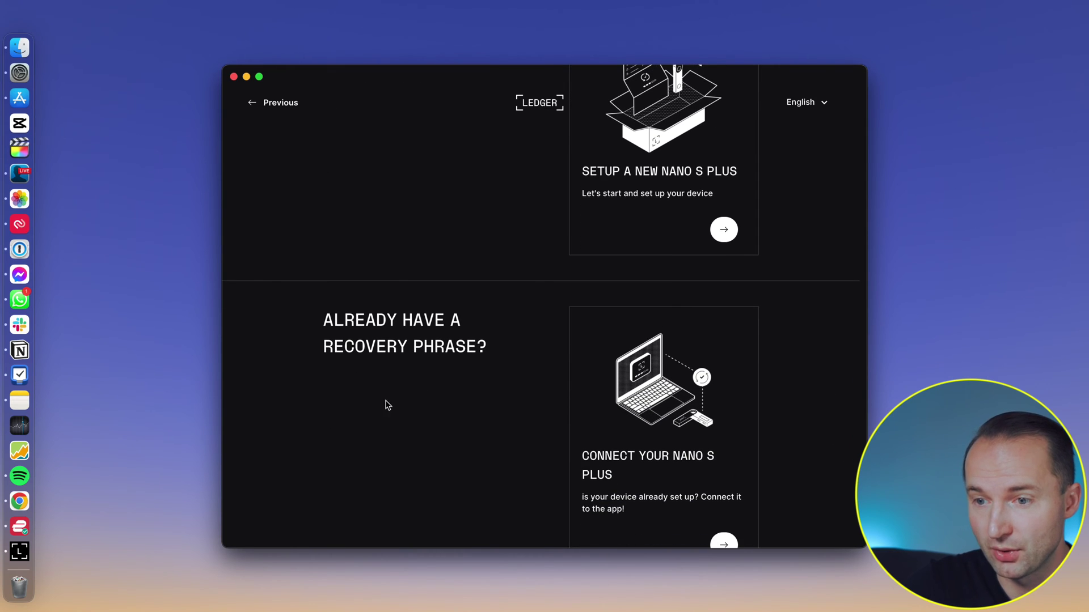
pyautogui.scroll(-10, 444, 400)
pyautogui.scroll(15, 444, 401)
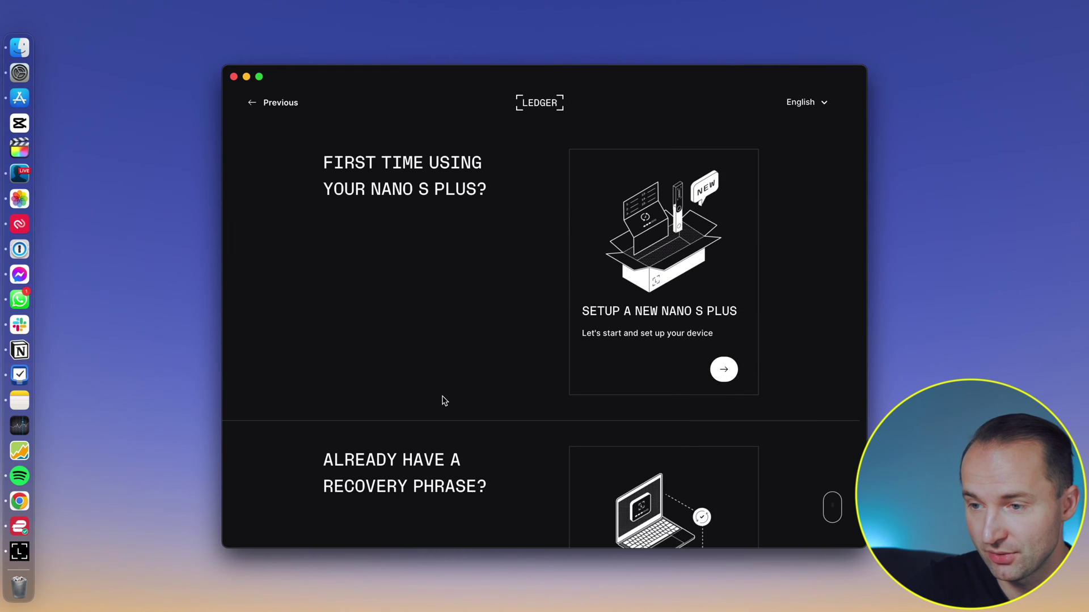
pyautogui.click(725, 370)
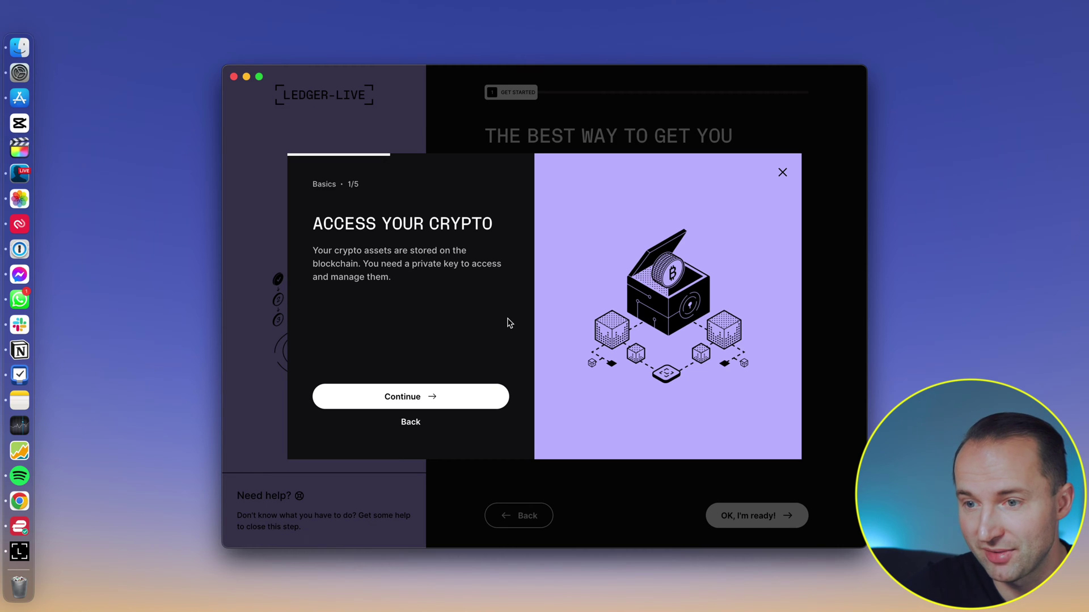
# Go through basics cards 1/5 to 5/5, from 'Access your crypto' to the getting-started checklist.
pyautogui.click(434, 396)
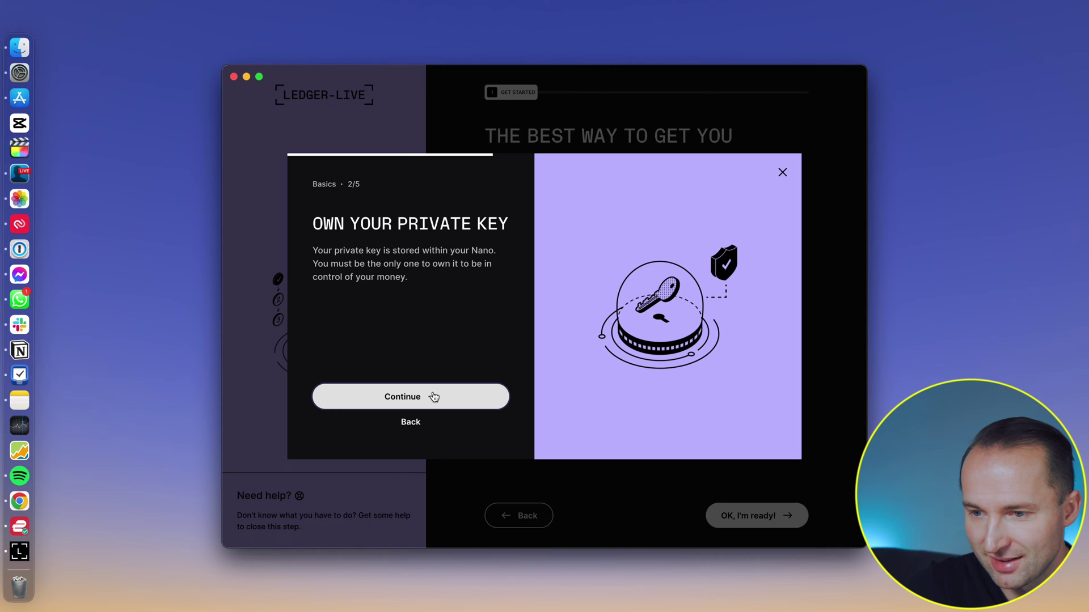
pyautogui.click(434, 396)
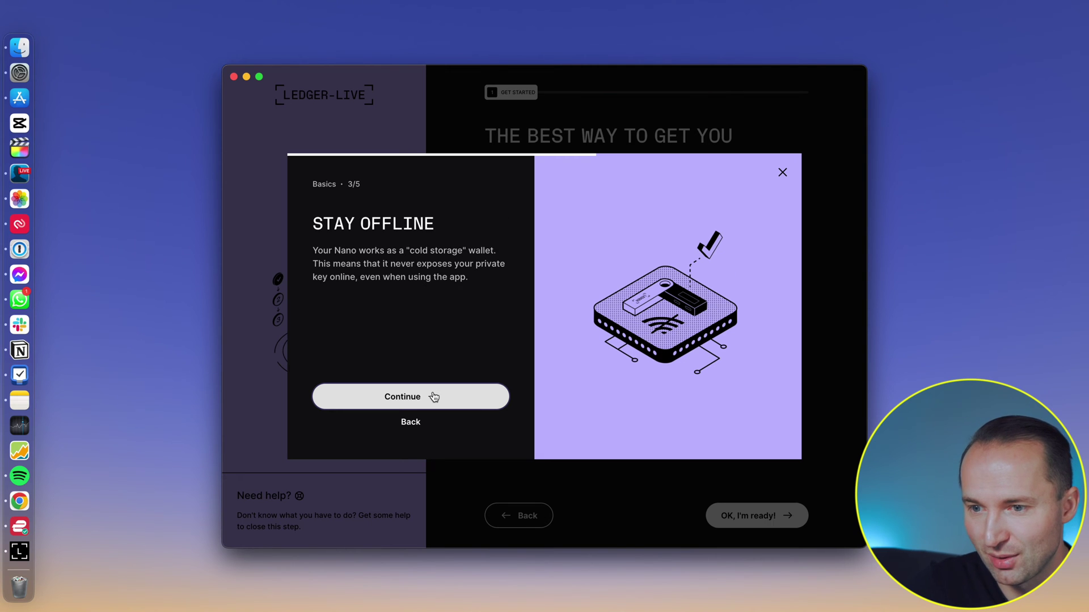
pyautogui.click(433, 396)
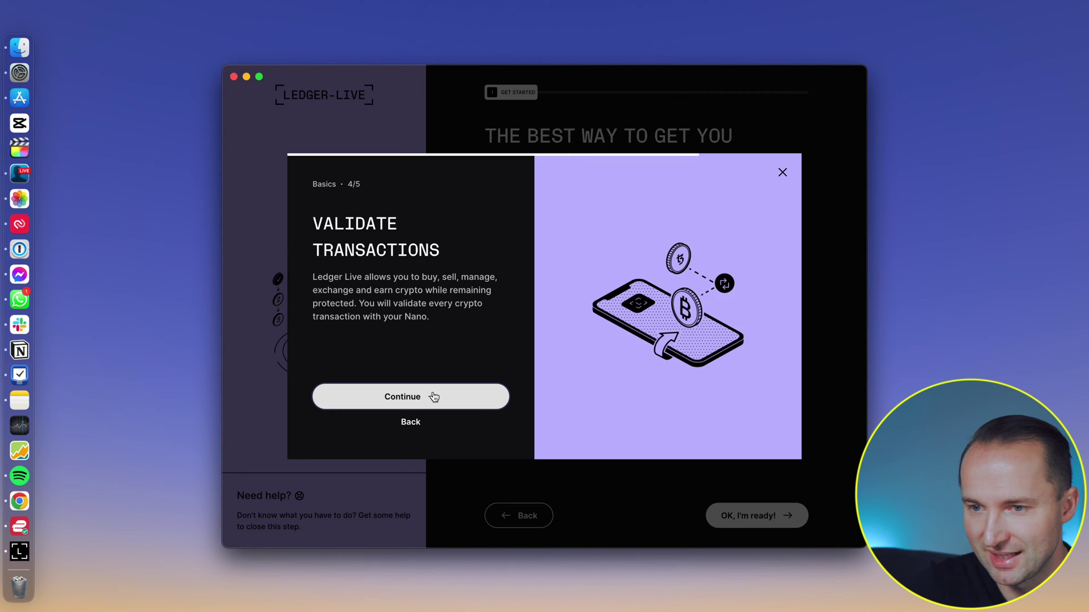
pyautogui.click(434, 397)
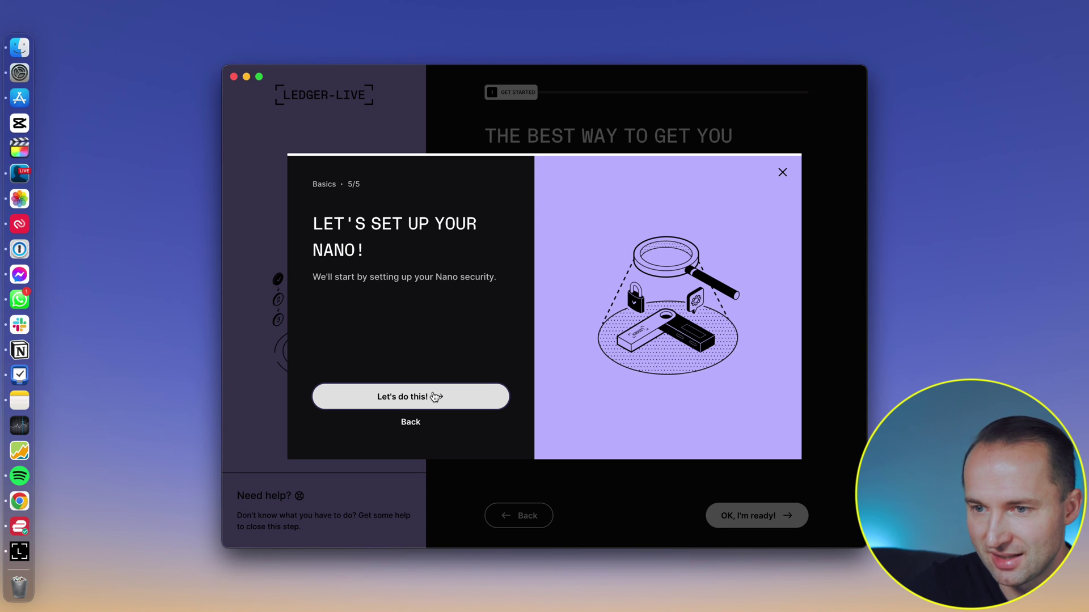
pyautogui.click(435, 396)
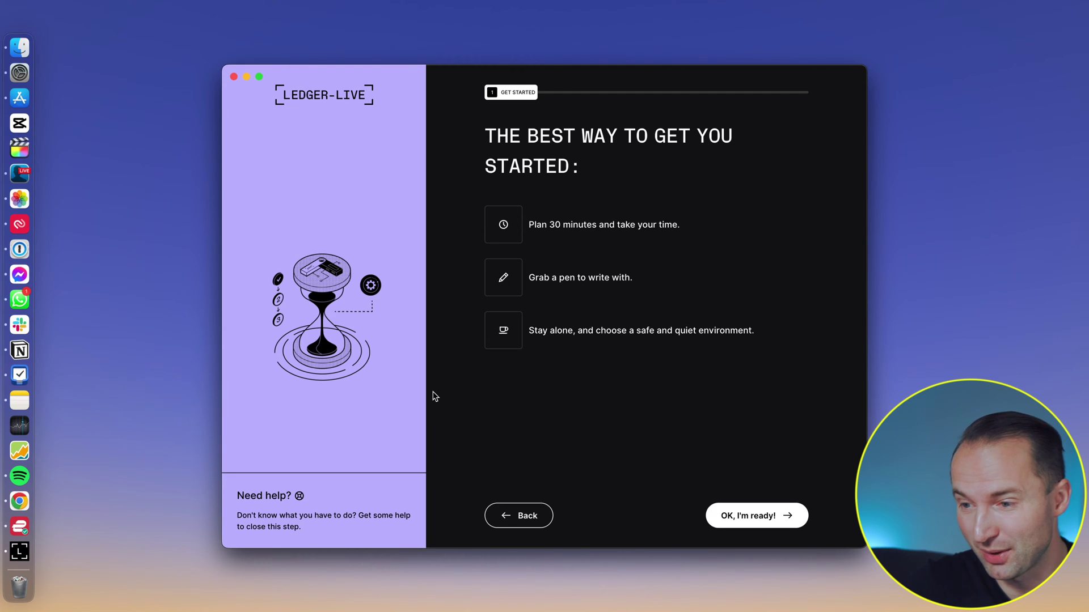
# Confirm being ready on the preparation checklist and follow the device start-up instructions.
pyautogui.click(756, 522)
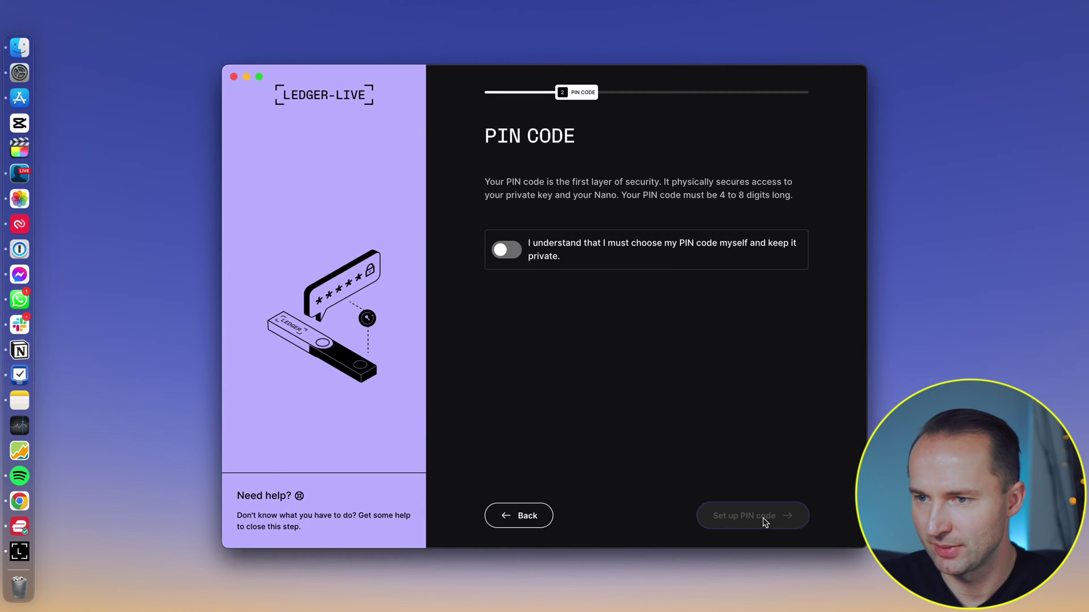
# Acknowledge the PIN rules and complete the 4–8 digit PIN code step.
pyautogui.click(502, 252)
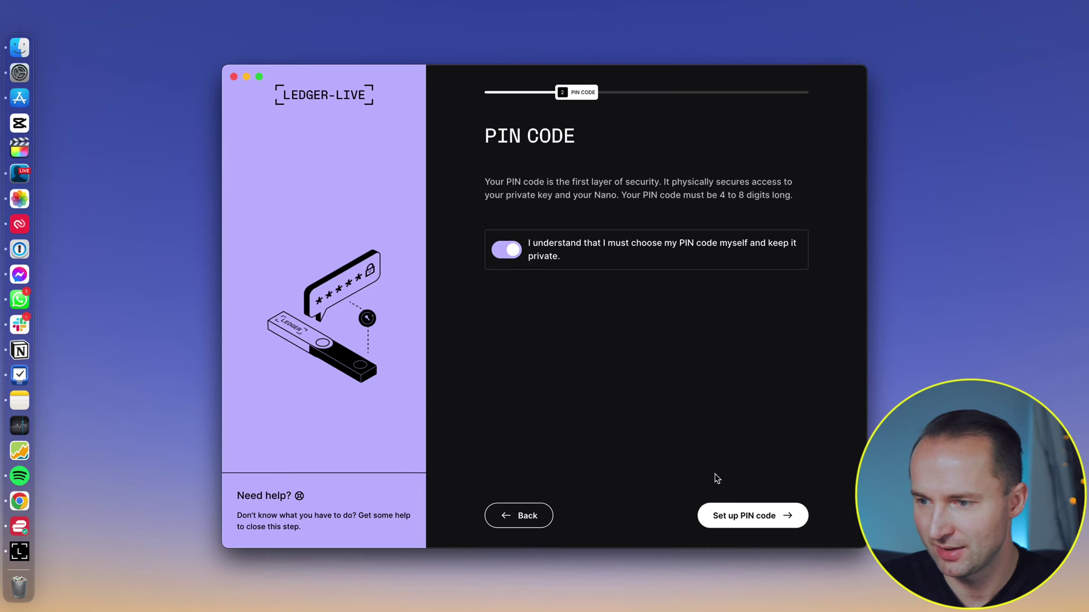
pyautogui.click(734, 518)
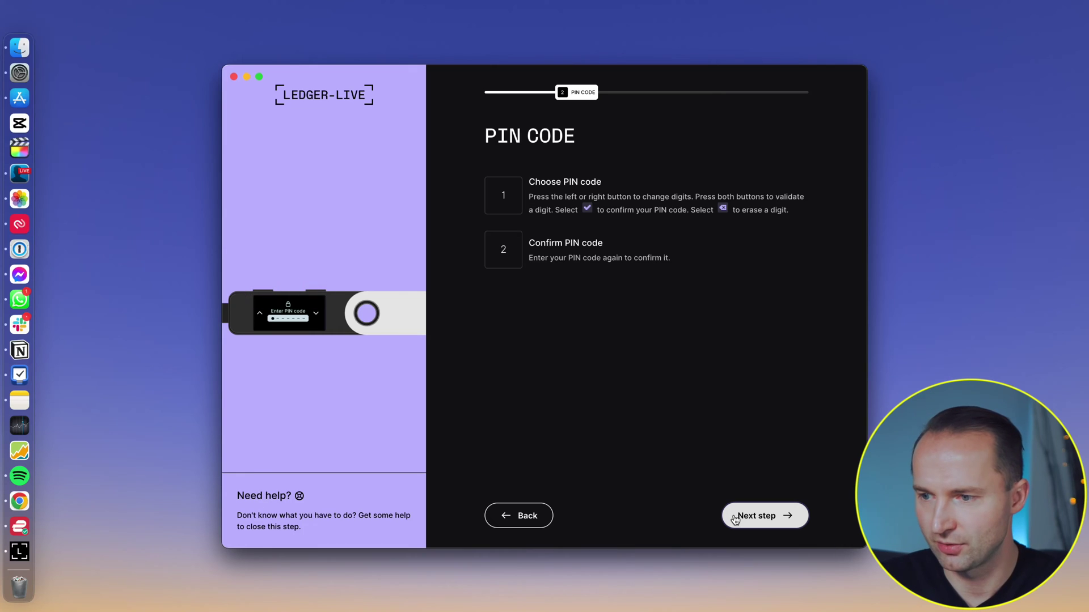
pyautogui.click(736, 518)
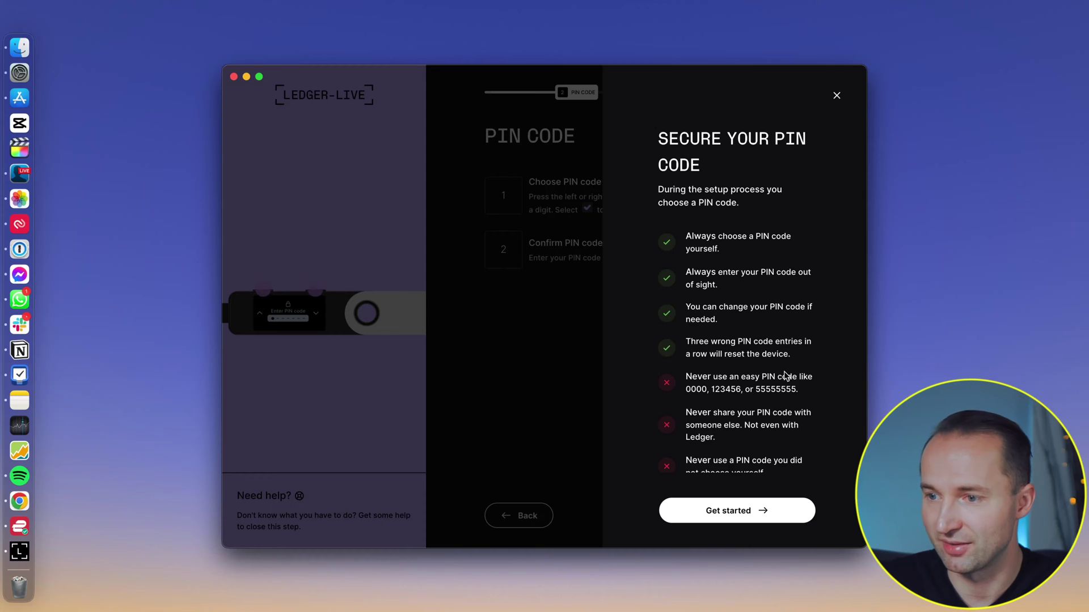
pyautogui.scroll(-2, 786, 327)
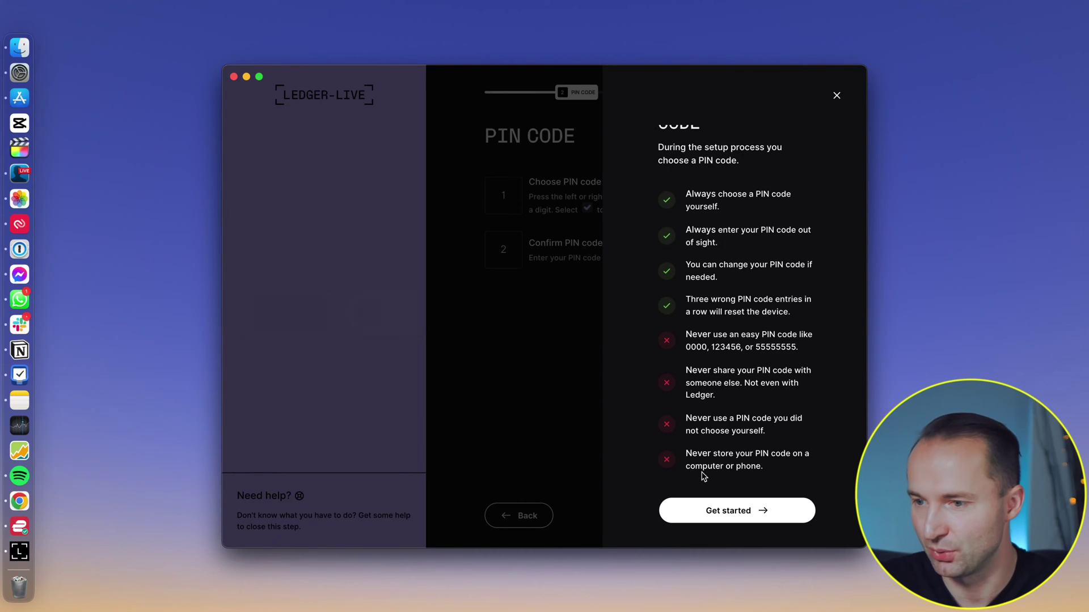
pyautogui.click(716, 511)
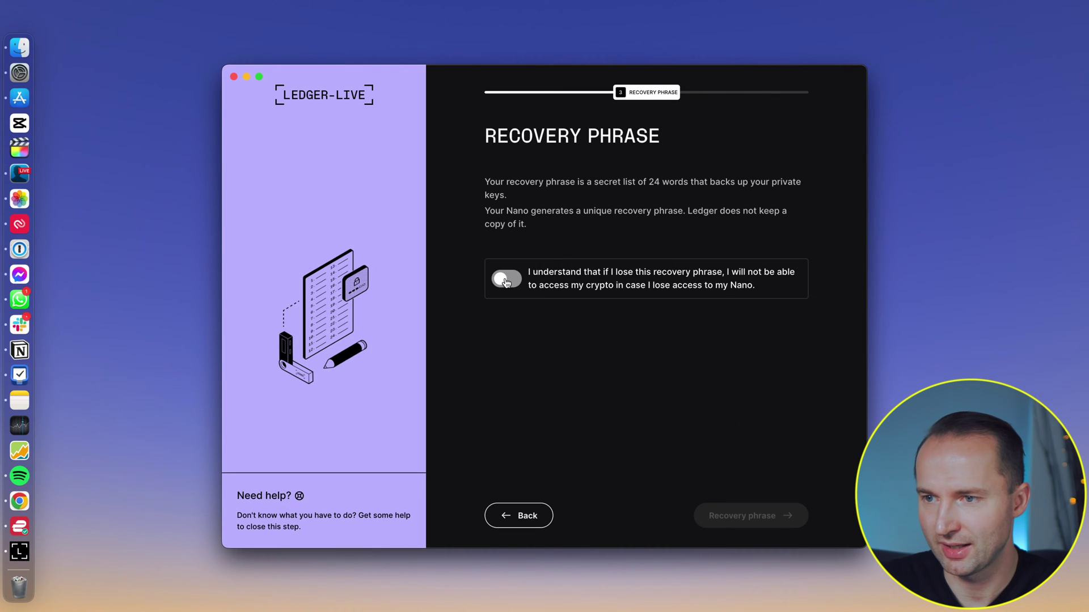
# Acknowledge the recovery phrase risk and confirm the 24-word recovery phrase steps.
pyautogui.click(507, 281)
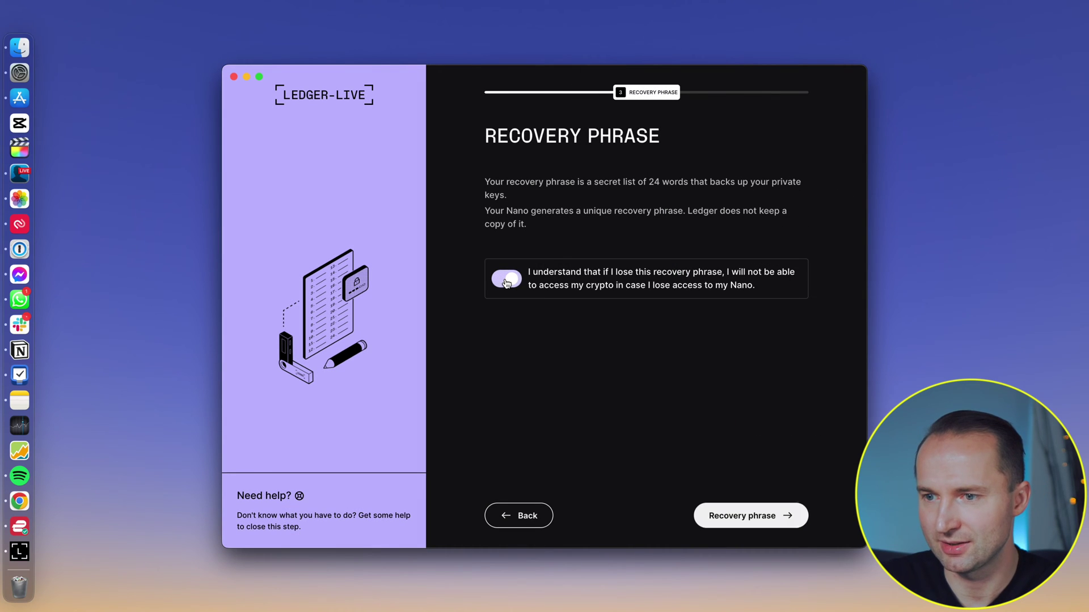
pyautogui.click(767, 517)
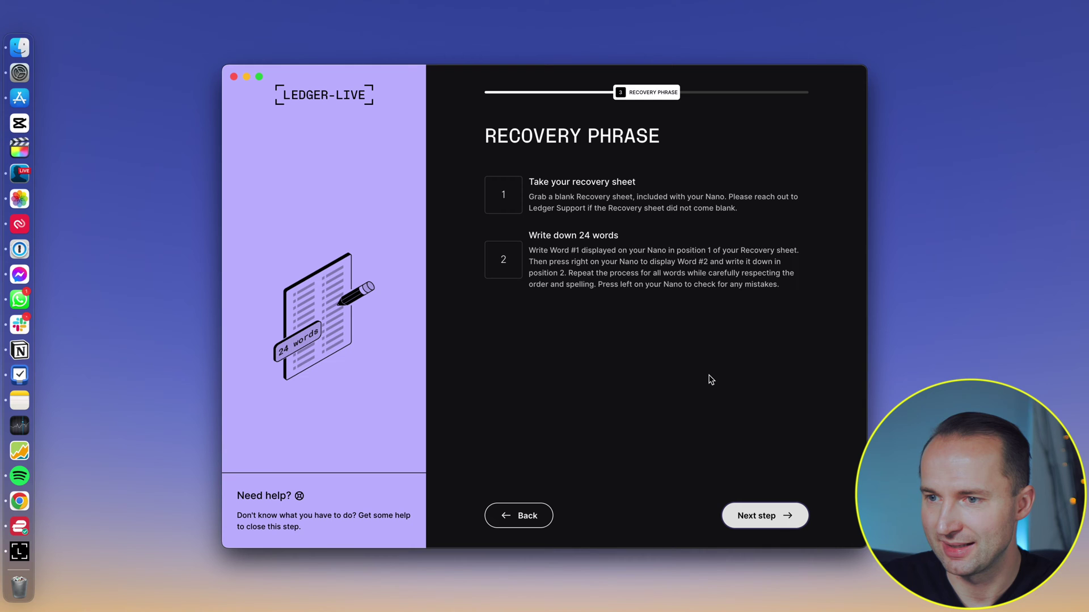
pyautogui.click(758, 517)
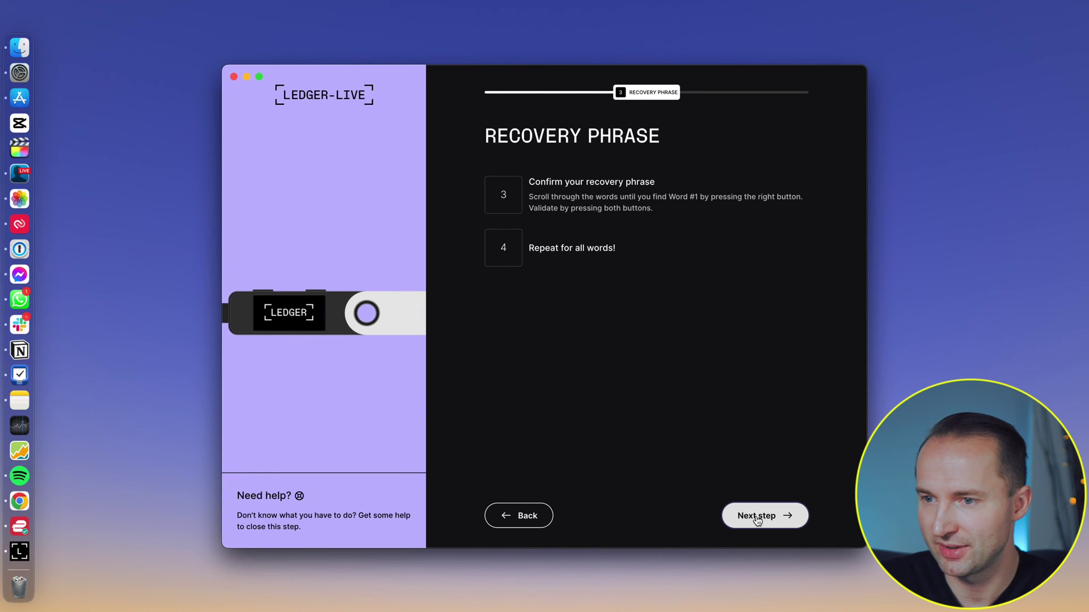
pyautogui.click(758, 517)
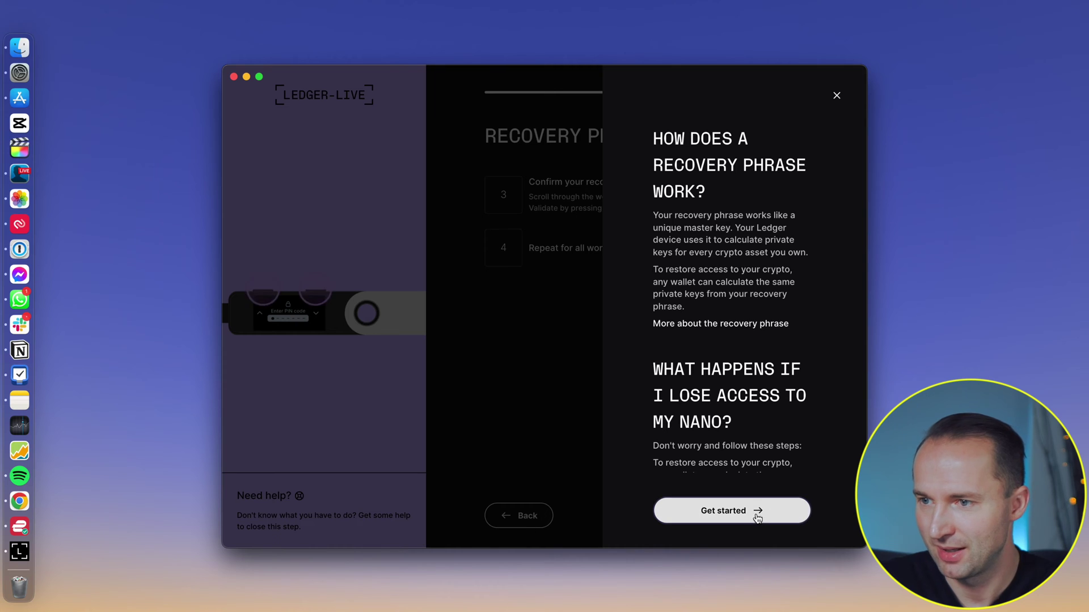
pyautogui.scroll(-5, 761, 309)
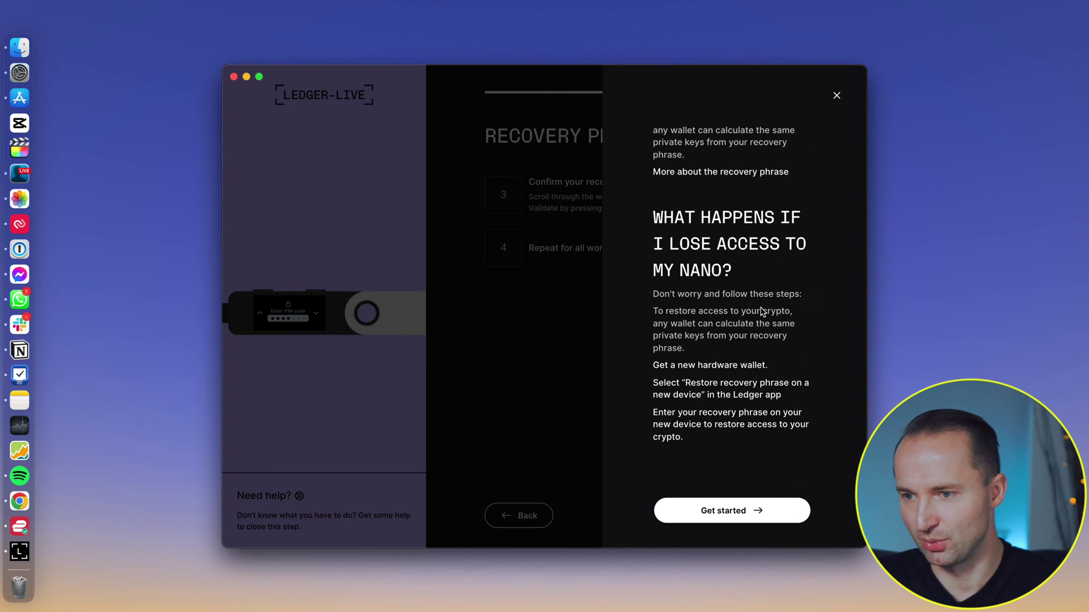
pyautogui.scroll(-1, 761, 310)
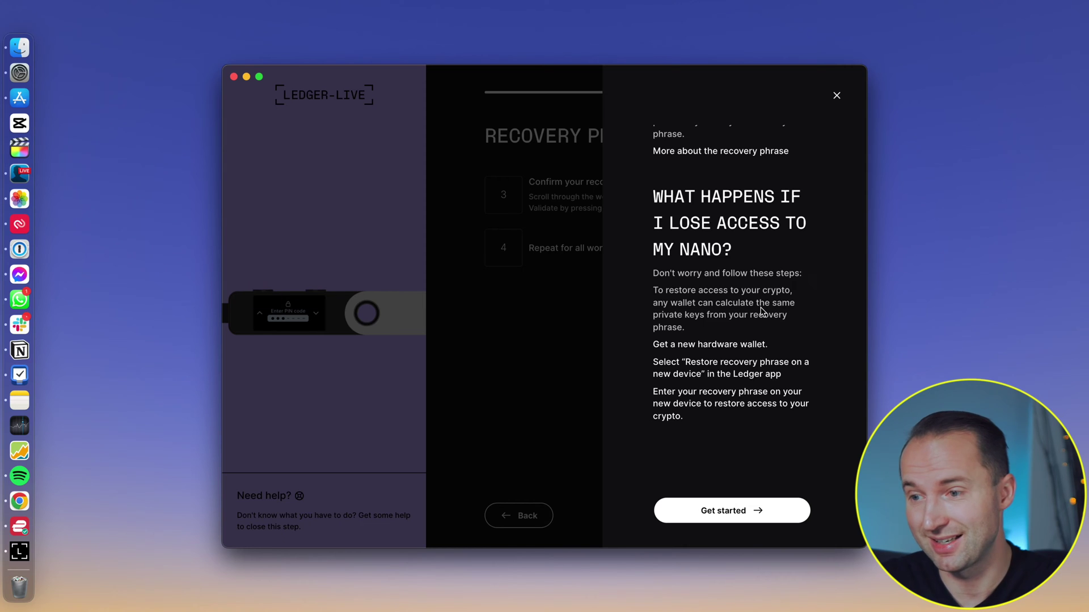
pyautogui.click(728, 512)
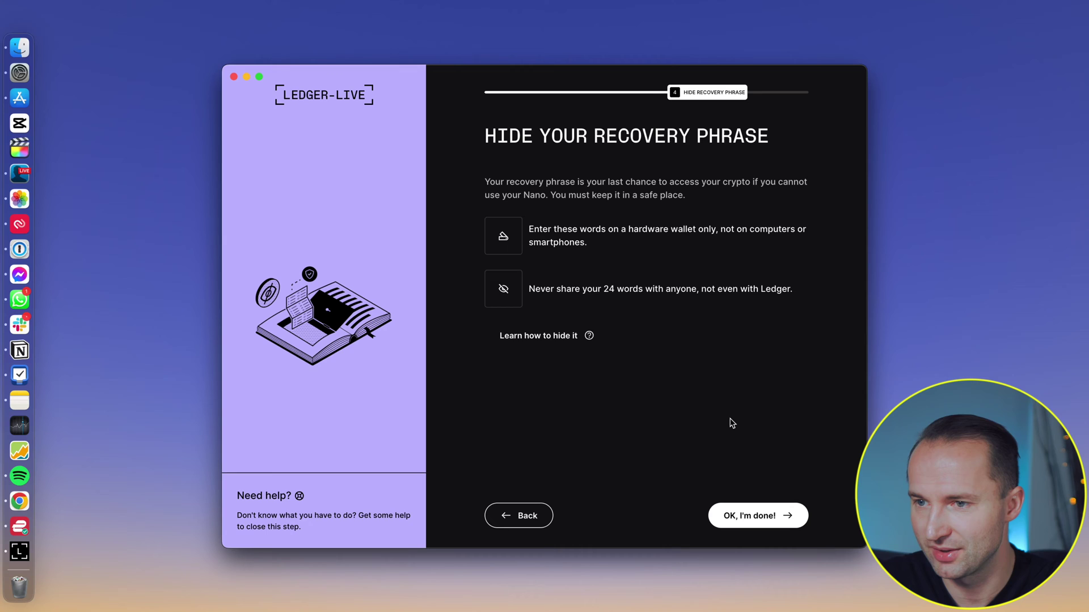
# Confirm the phrase is hidden, then pass the quiz: blockchain, move compromised crypto, key stays offline.
pyautogui.click(751, 518)
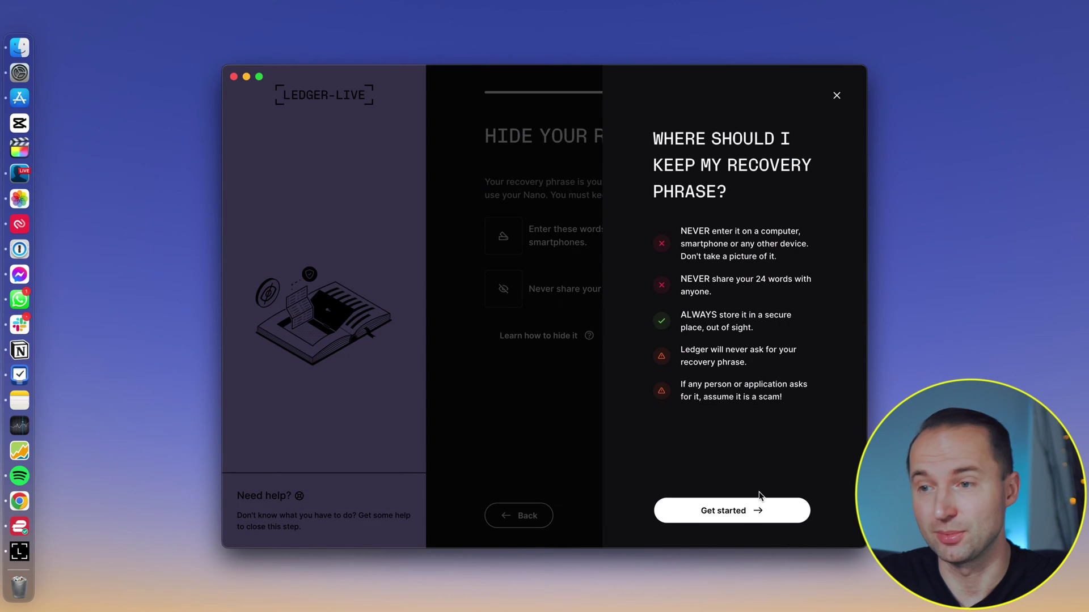
pyautogui.click(718, 513)
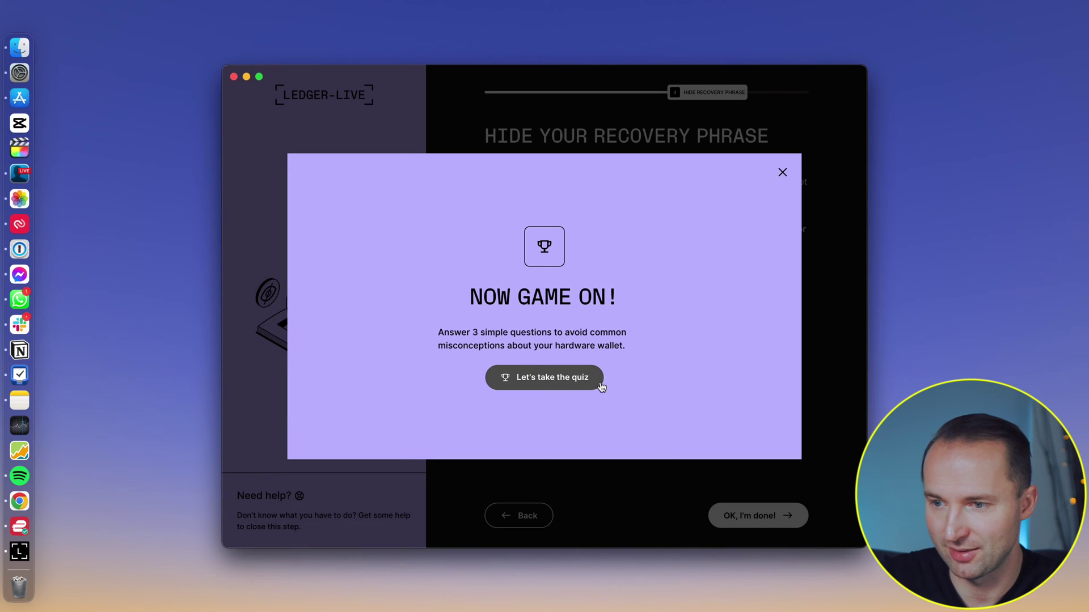
pyautogui.click(533, 381)
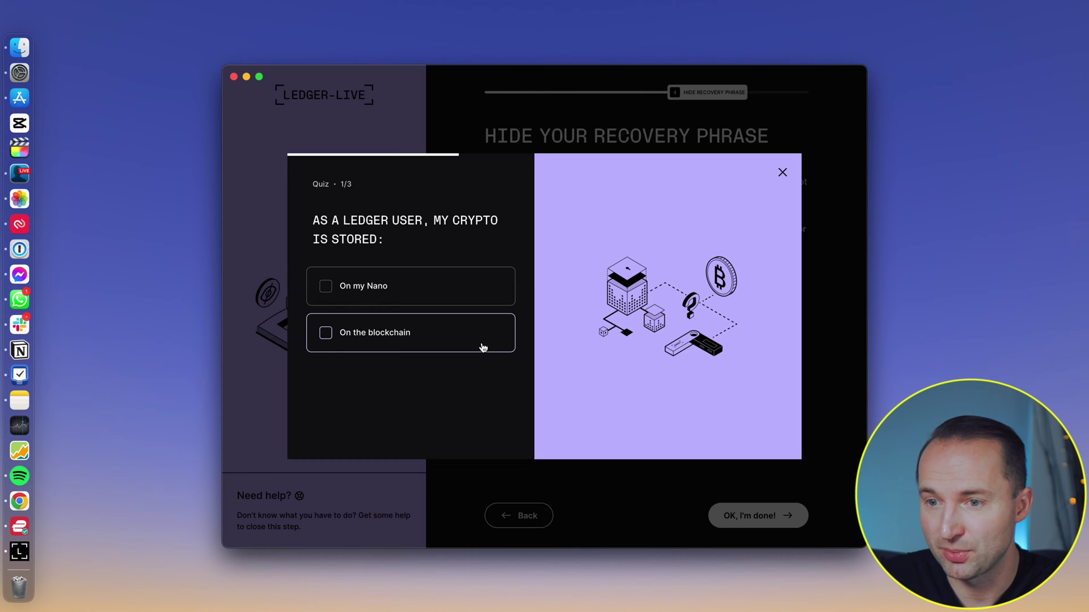
pyautogui.click(393, 334)
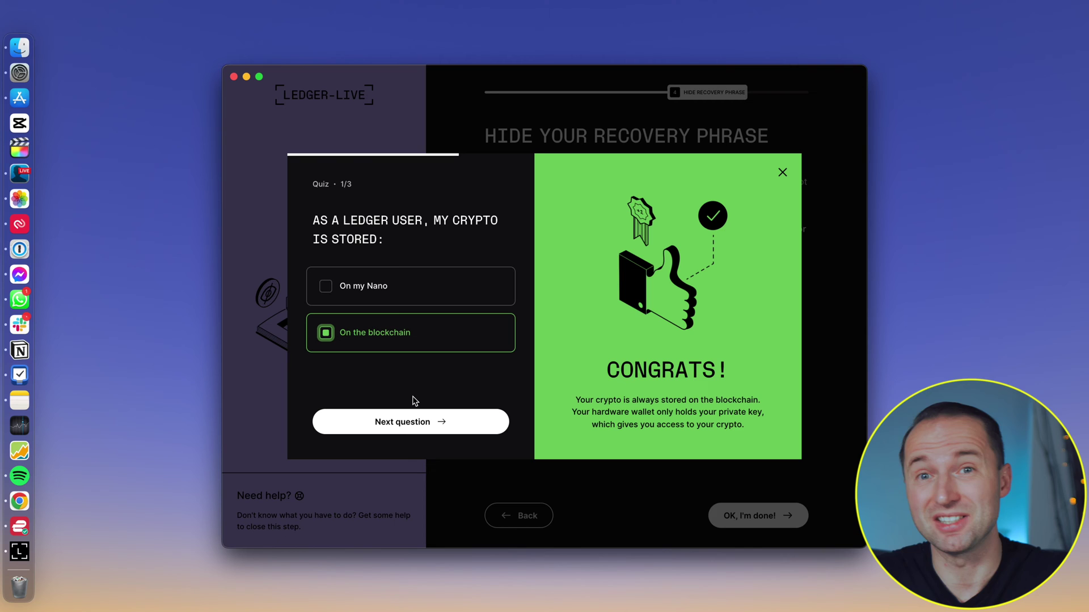
pyautogui.click(404, 422)
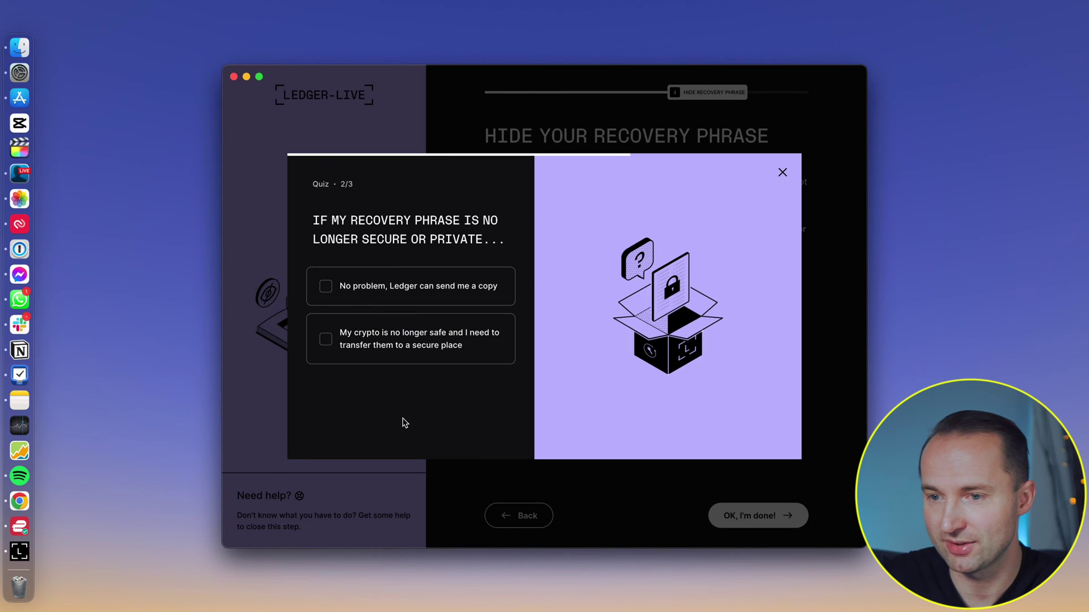
pyautogui.click(372, 352)
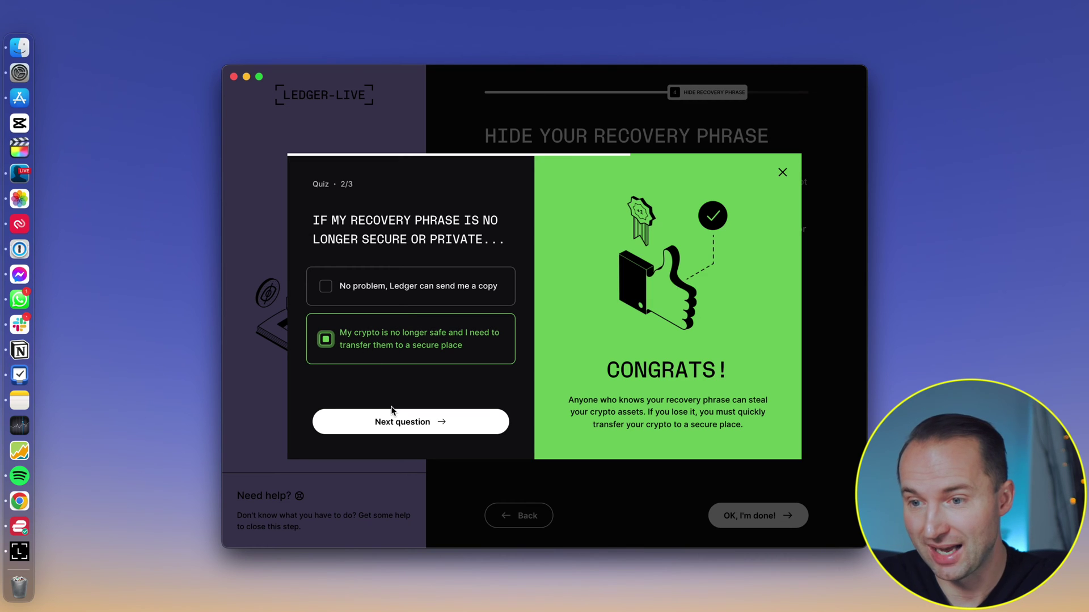
pyautogui.click(386, 424)
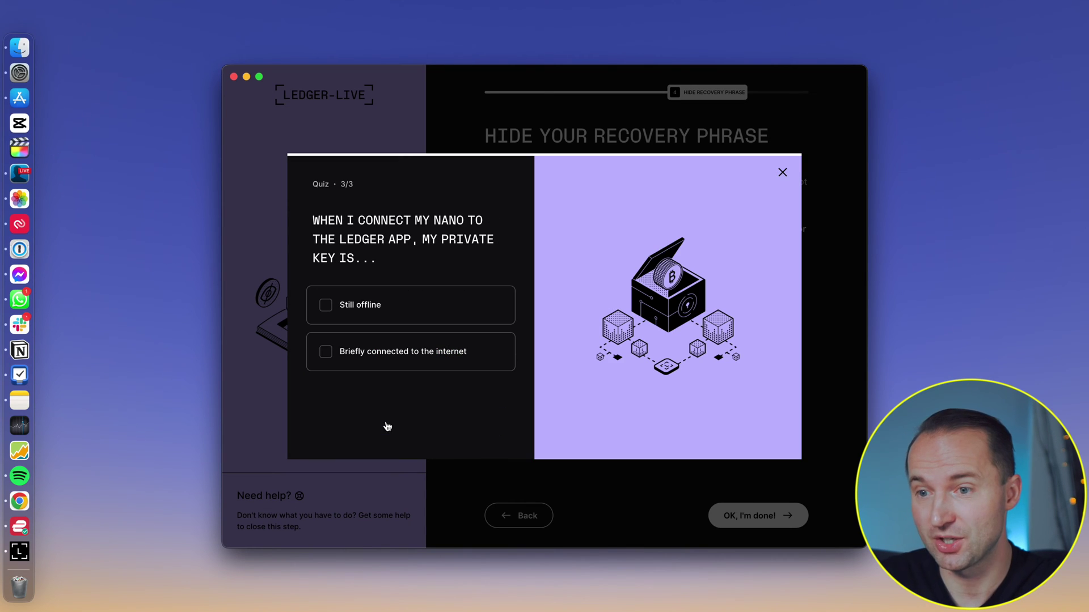
pyautogui.click(419, 316)
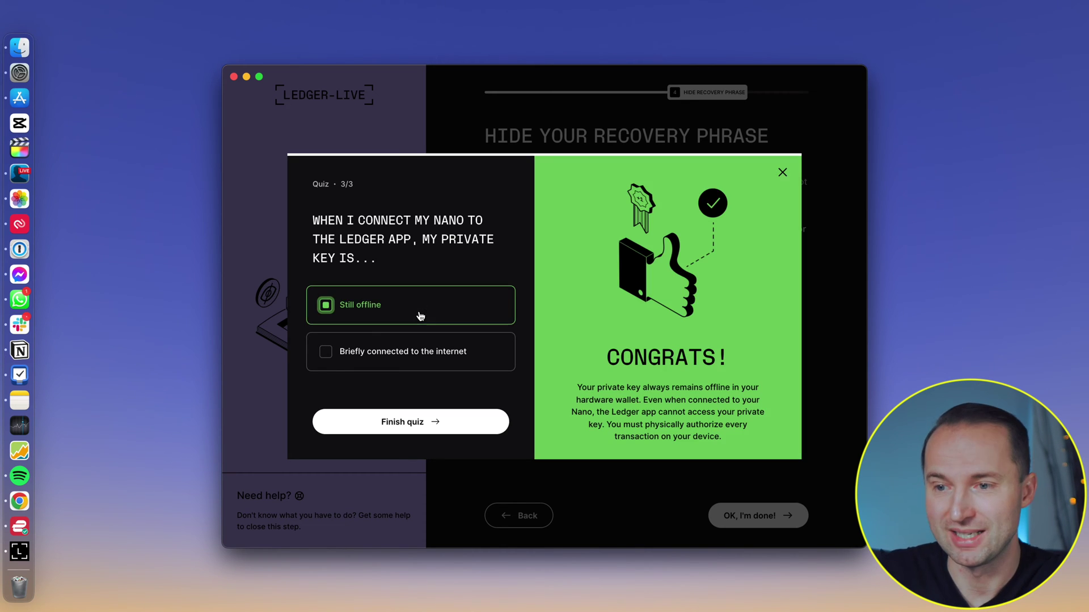
pyautogui.click(390, 427)
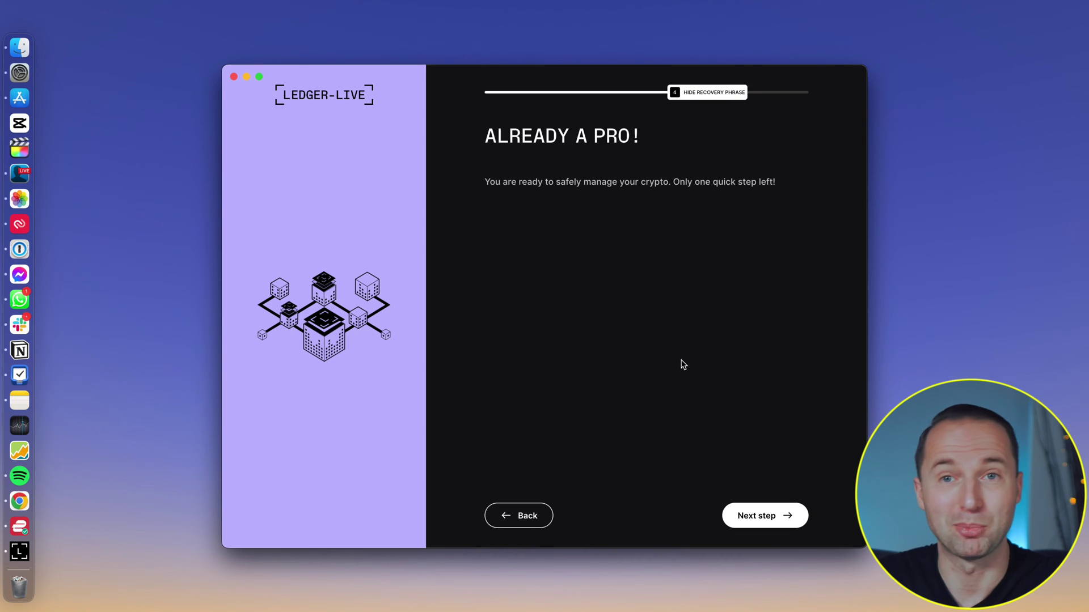
# Verify the Nano S Plus is genuine and accept the updated Terms of Use.
pyautogui.click(753, 520)
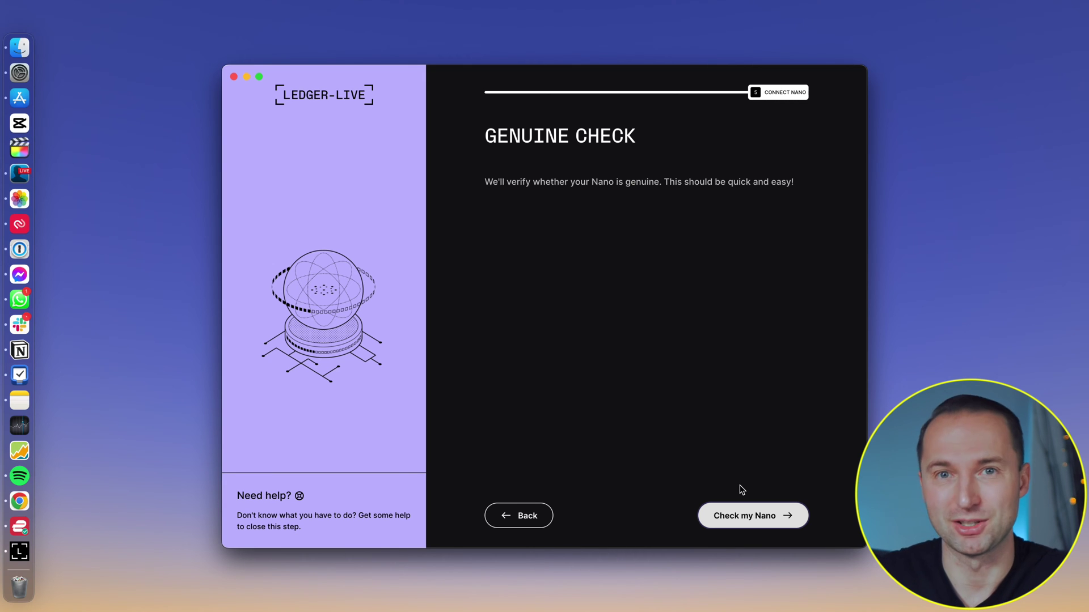
pyautogui.click(740, 506)
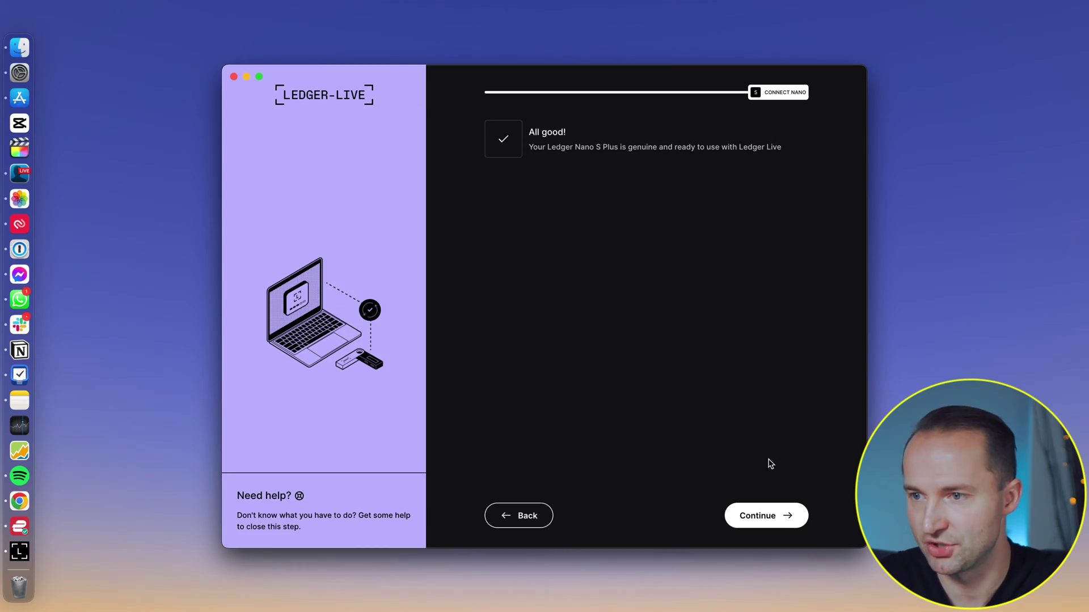
pyautogui.click(771, 518)
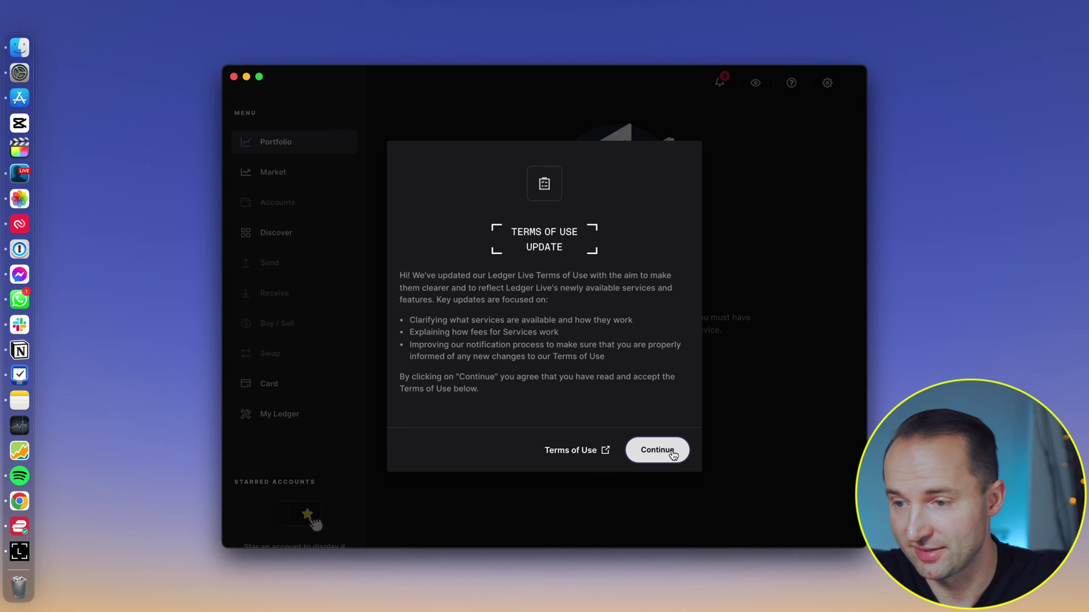
pyautogui.click(670, 451)
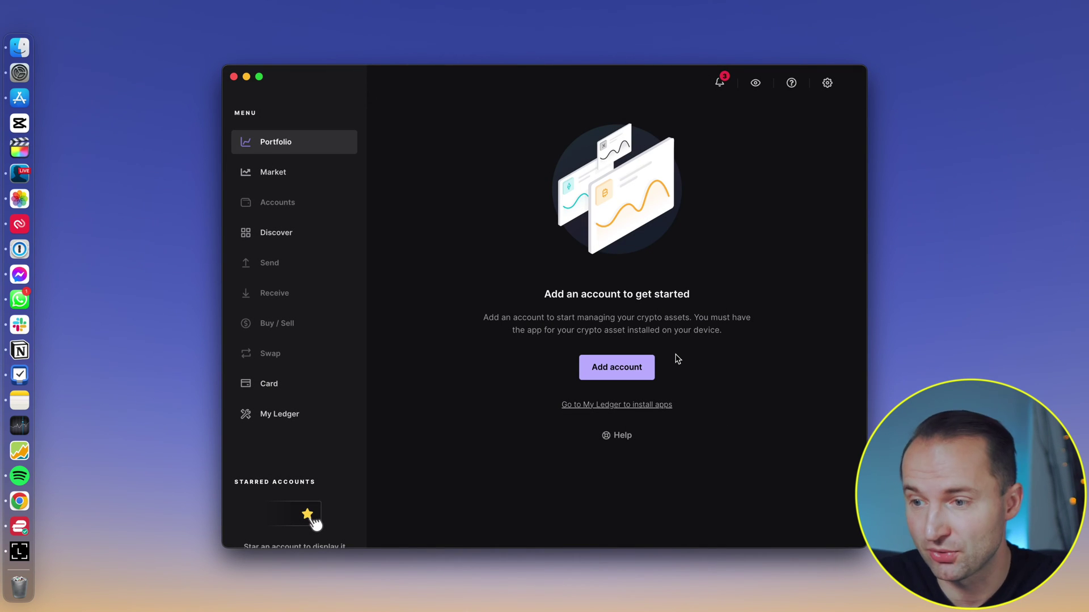
# Start a new account, pick Polygon (MATIC) from the asset list, and install its app on the Nano.
pyautogui.click(639, 370)
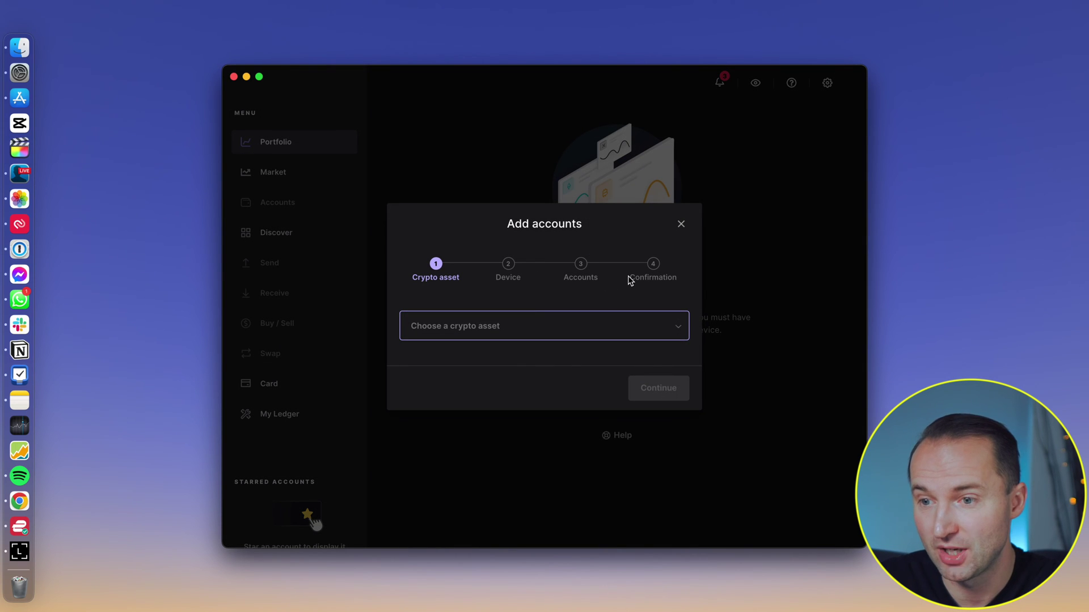
pyautogui.click(676, 324)
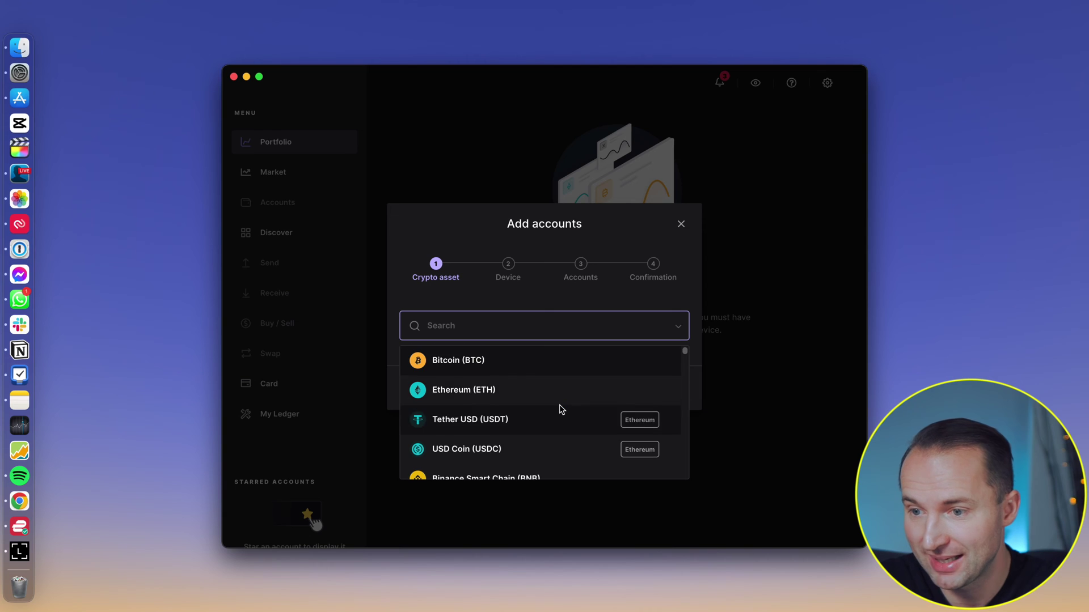
pyautogui.scroll(-3, 560, 408)
pyautogui.scroll(-3, 560, 409)
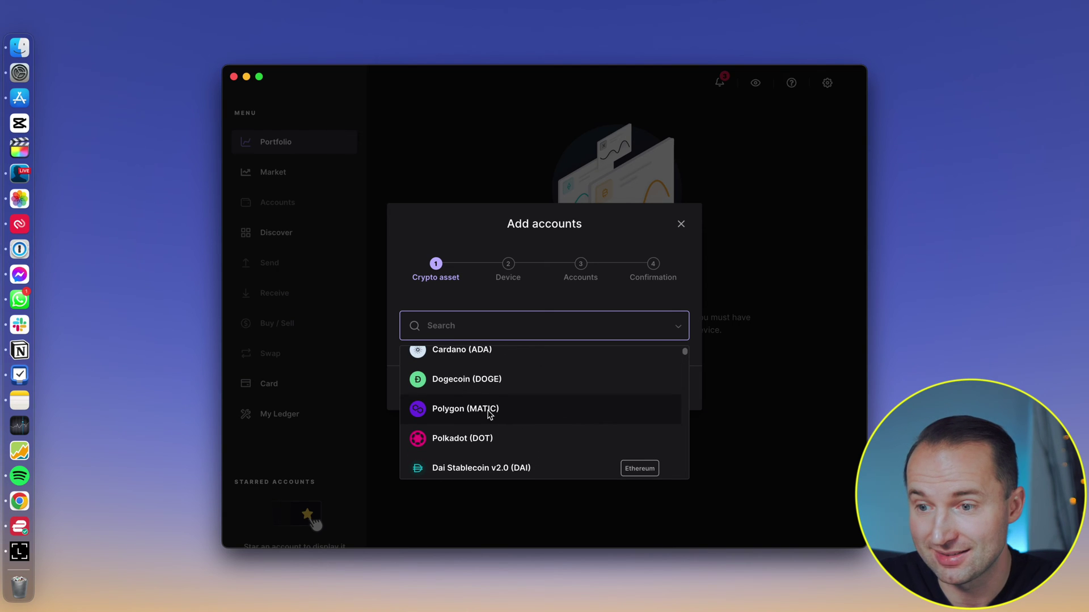
pyautogui.click(490, 414)
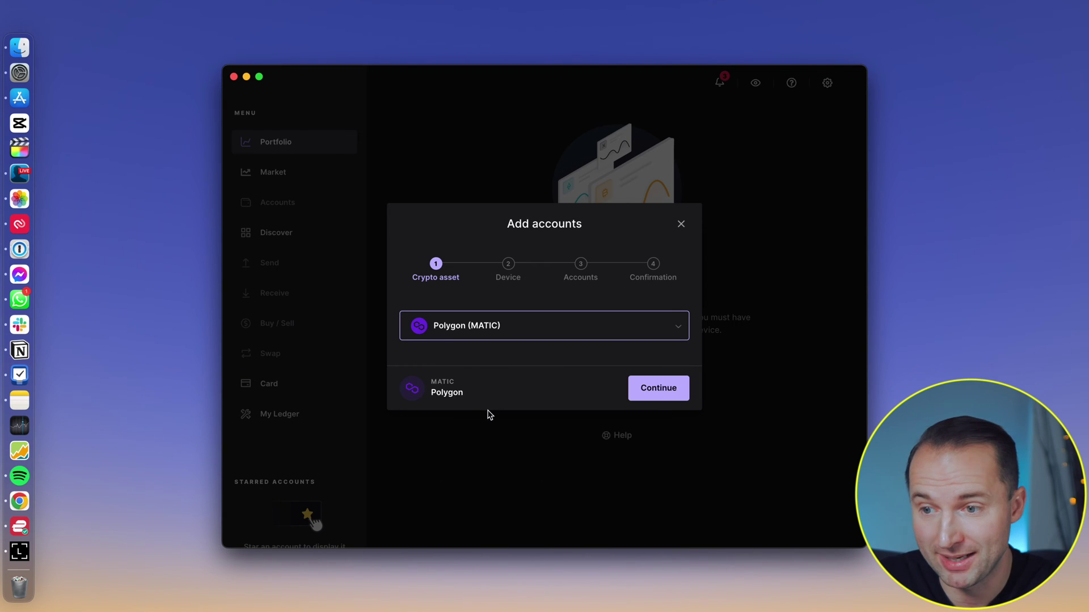
pyautogui.click(654, 314)
pyautogui.scroll(-10, 522, 435)
pyautogui.scroll(-15, 522, 435)
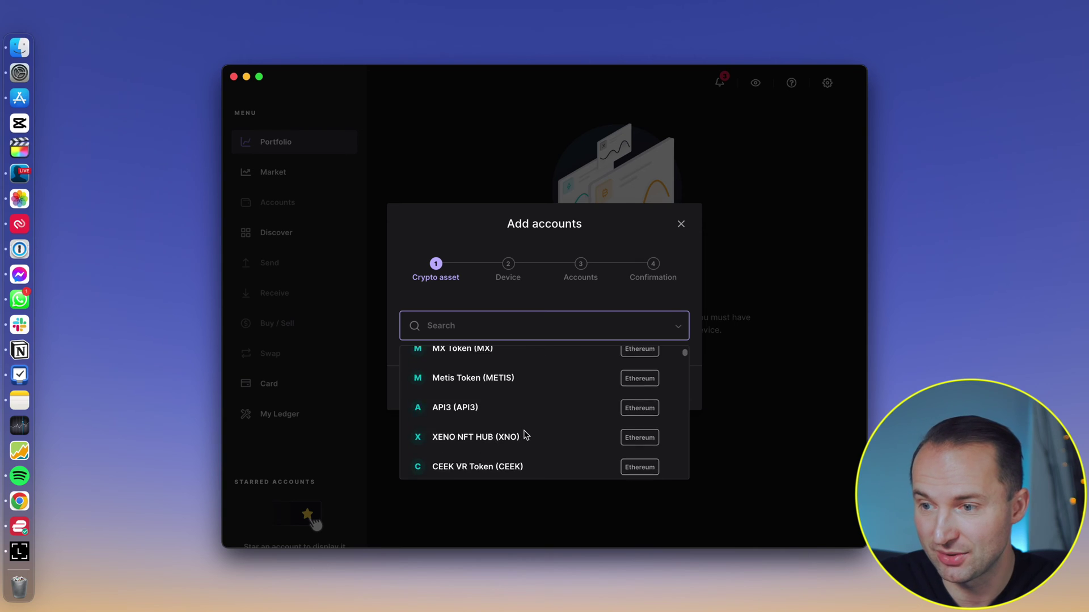
pyautogui.click(681, 292)
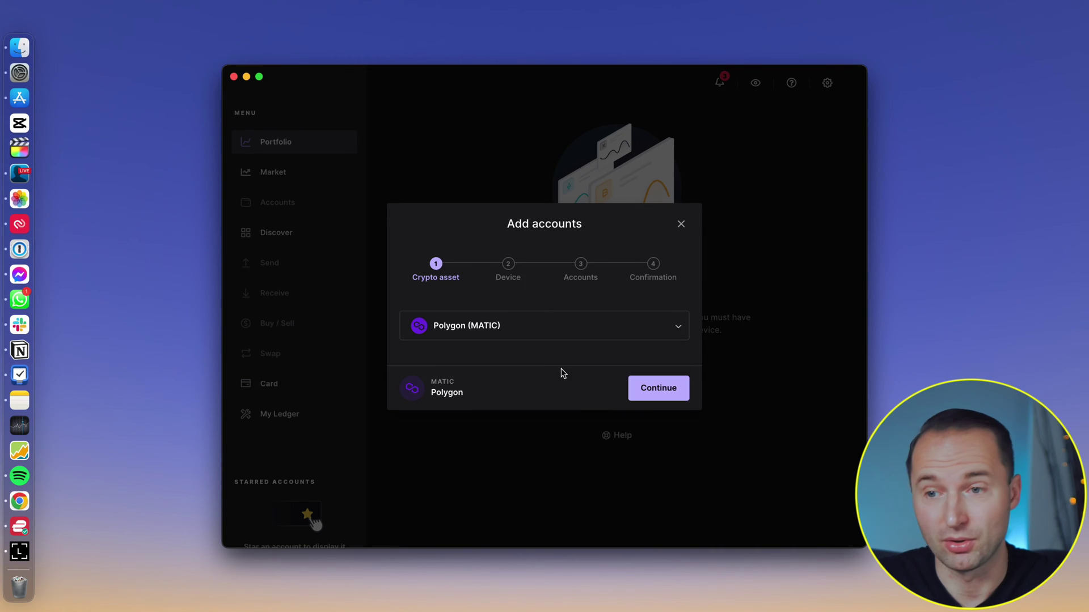
pyautogui.click(664, 388)
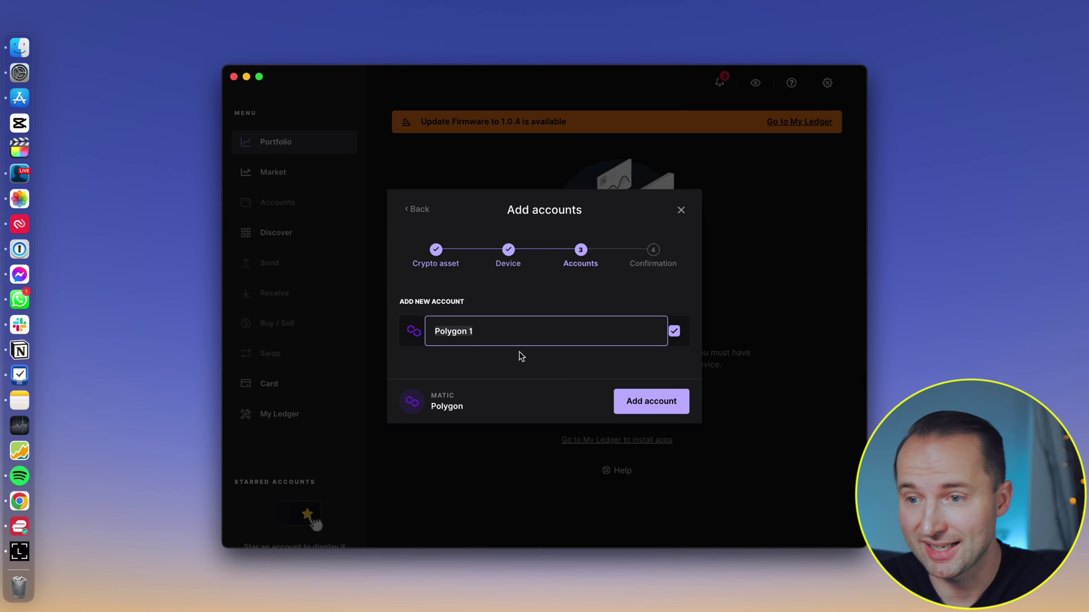
# Rename 'Polygon 1' to 'Polygon' and add the account to the portfolio.
pyautogui.click(504, 335)
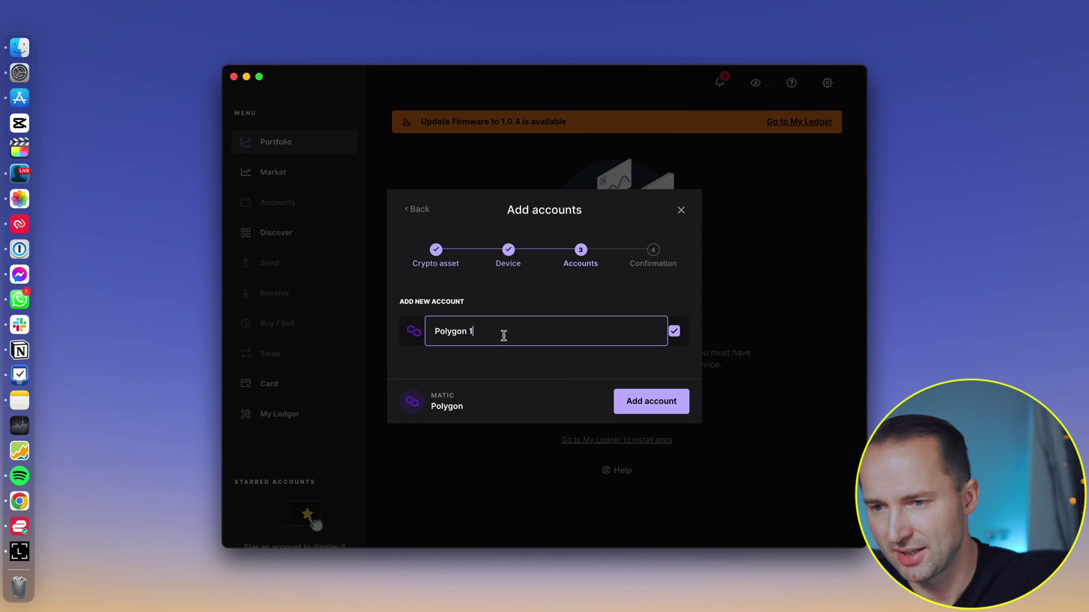
pyautogui.press('BackSpace')
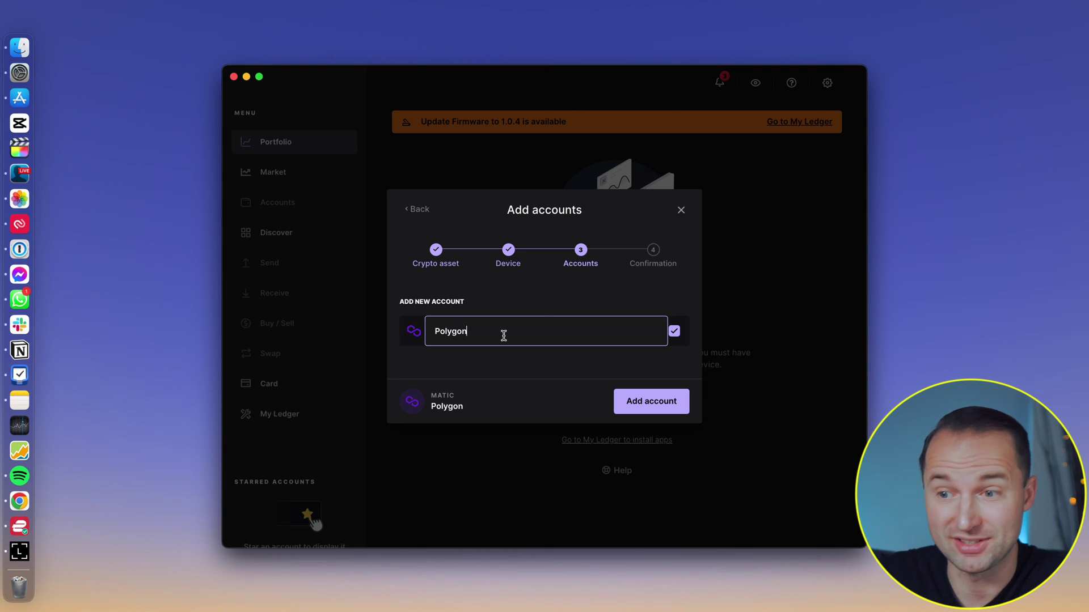
pyautogui.click(652, 402)
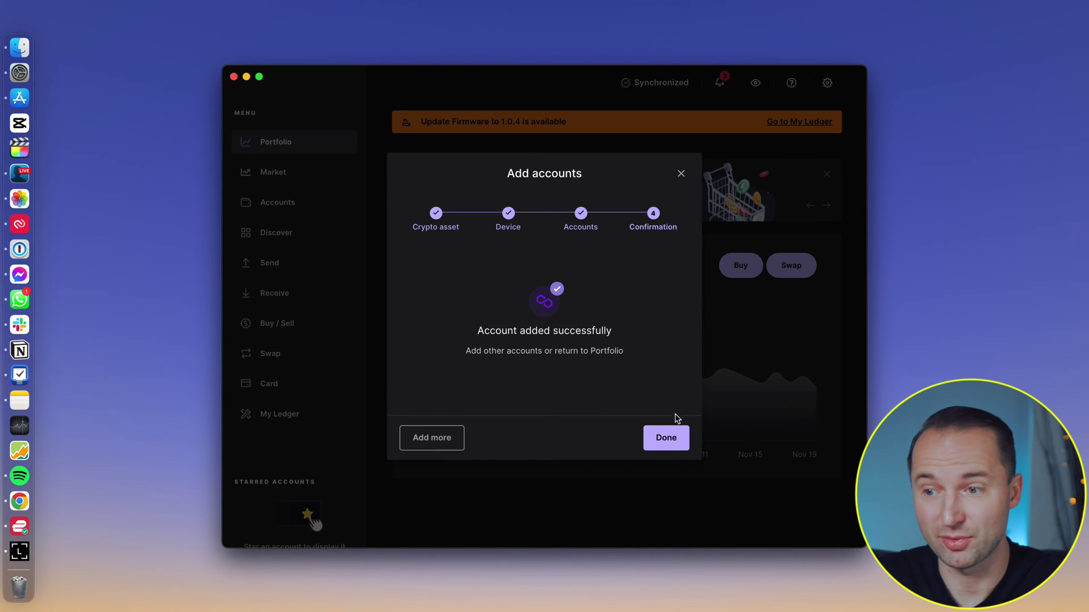
pyautogui.click(666, 438)
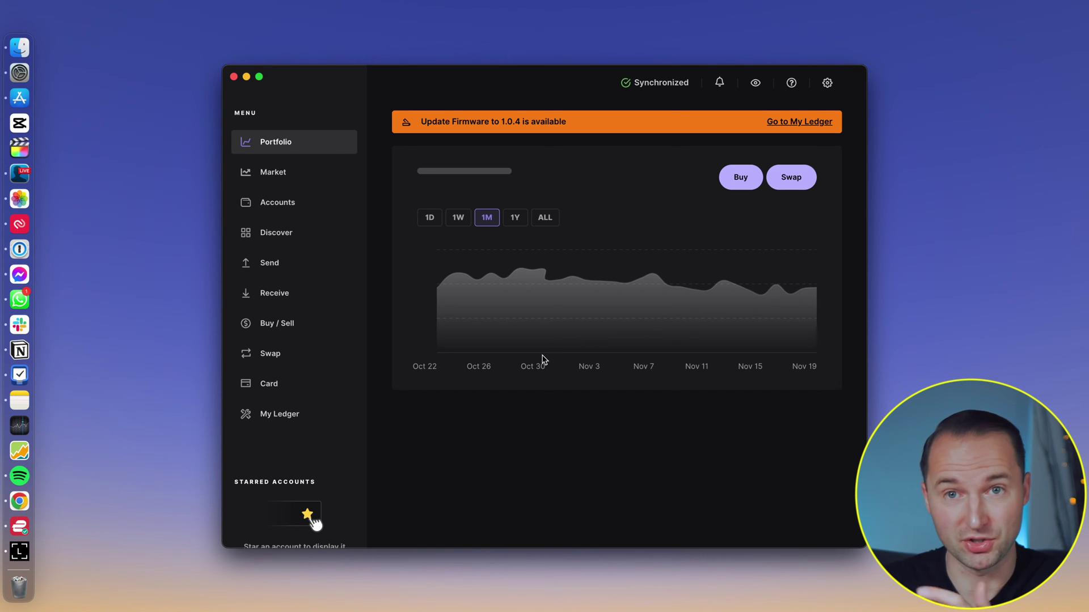
# Browse Market and Accounts, then open Discover, dismissing an accidentally opened Send dialog.
pyautogui.click(264, 178)
pyautogui.click(283, 208)
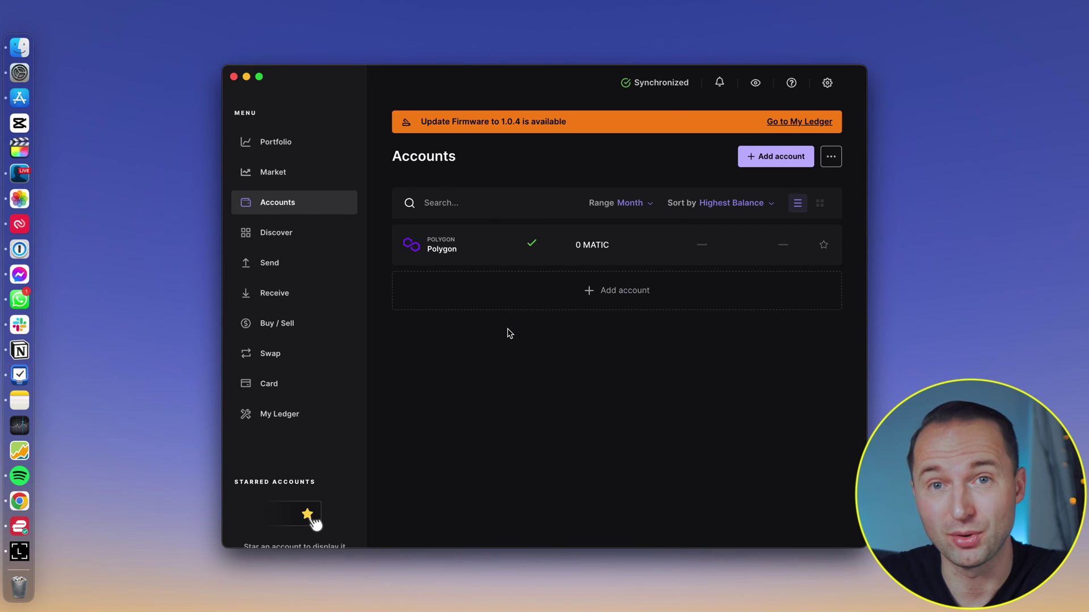
pyautogui.click(274, 236)
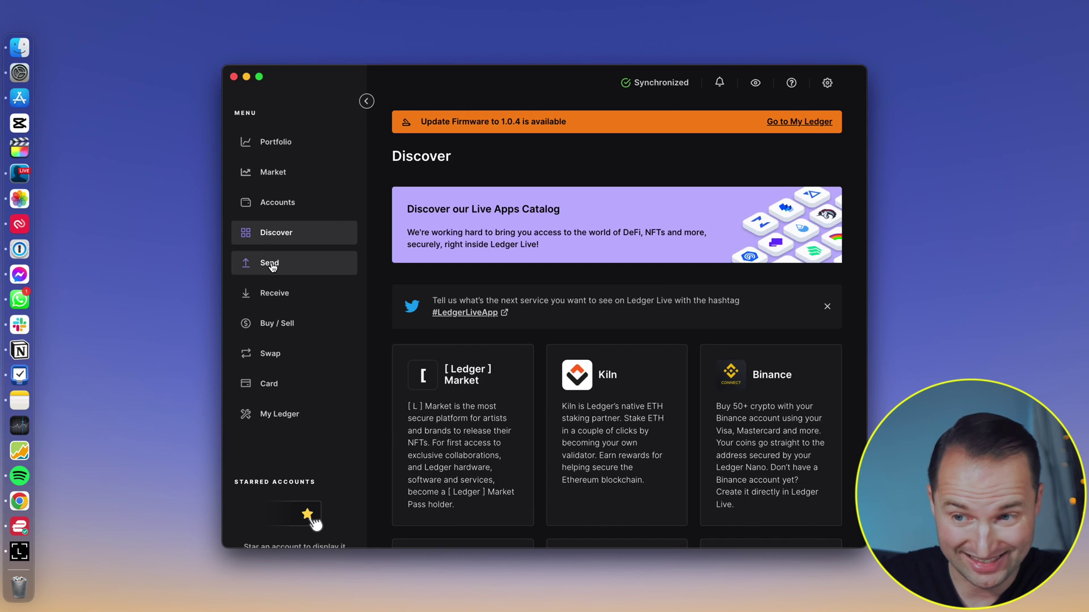
pyautogui.click(270, 264)
pyautogui.press('Escape')
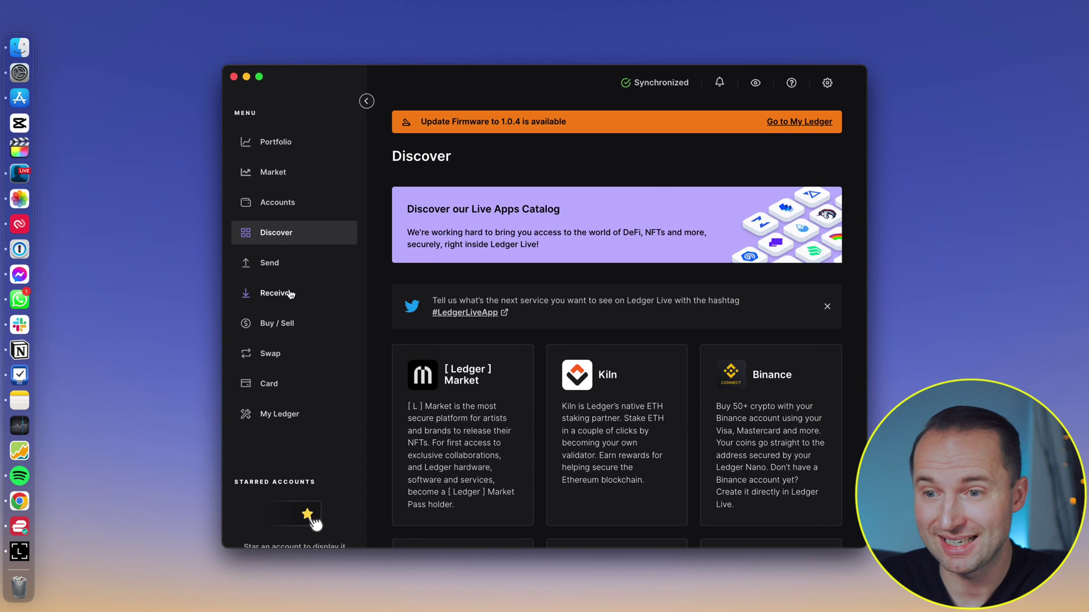
# Receive into the Polygon account and confirm its address on the Nano S Plus.
pyautogui.click(287, 294)
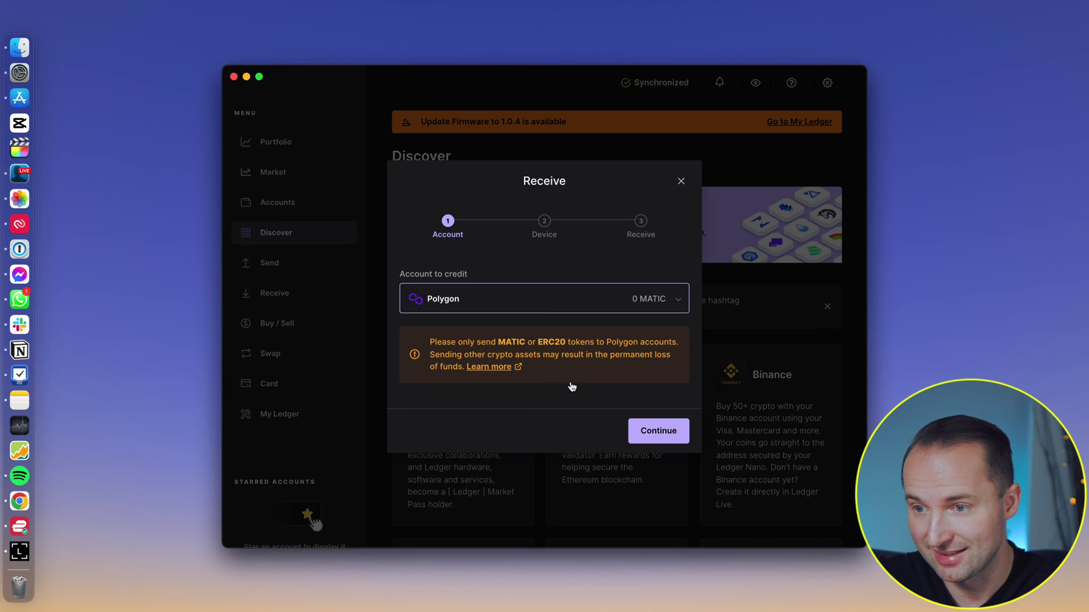
pyautogui.click(653, 431)
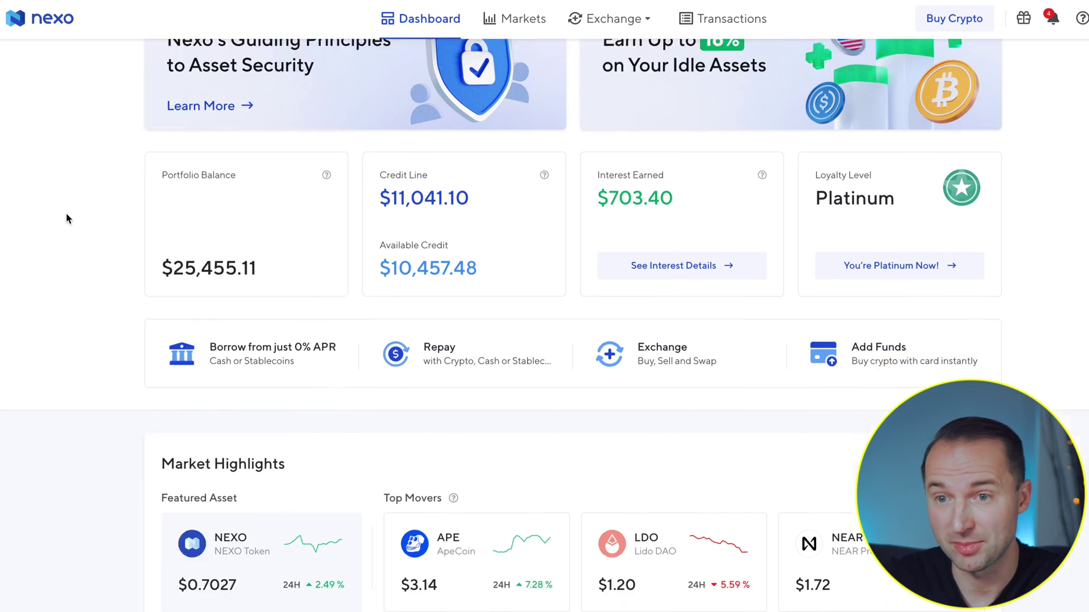
# Open Nexo's MATIC wallet, start a withdrawal and bring up the network choices.
pyautogui.scroll(2, 66, 218)
pyautogui.scroll(2, 66, 219)
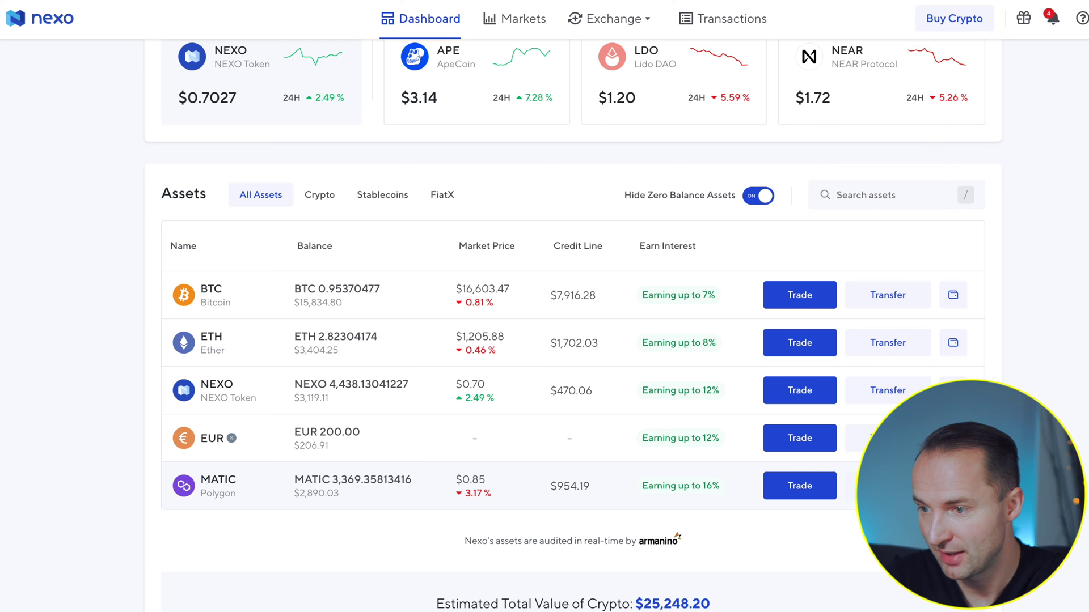
pyautogui.click(218, 485)
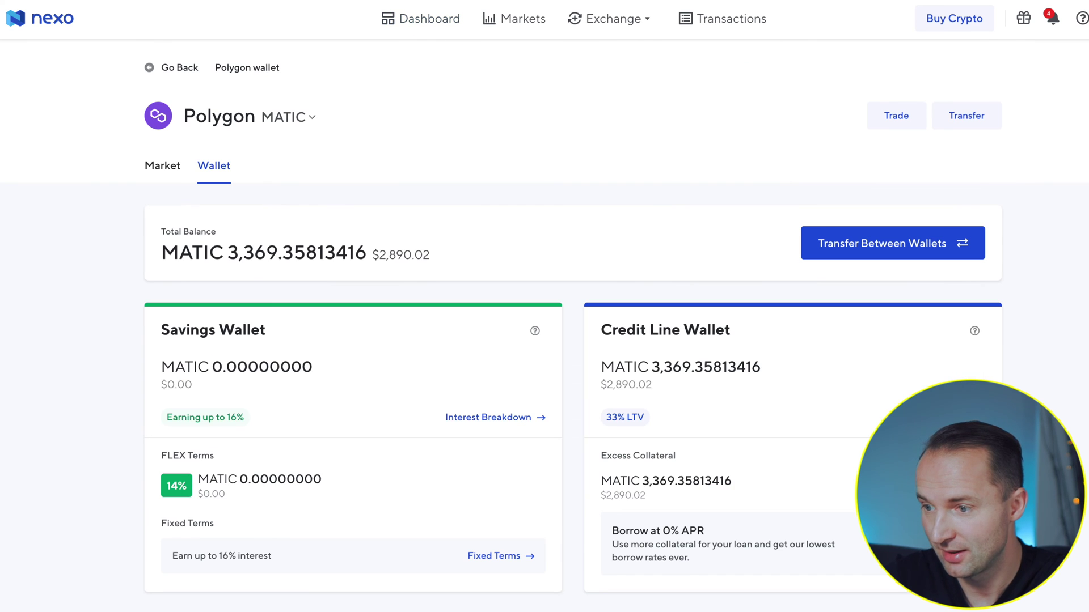
pyautogui.click(971, 117)
pyautogui.click(933, 185)
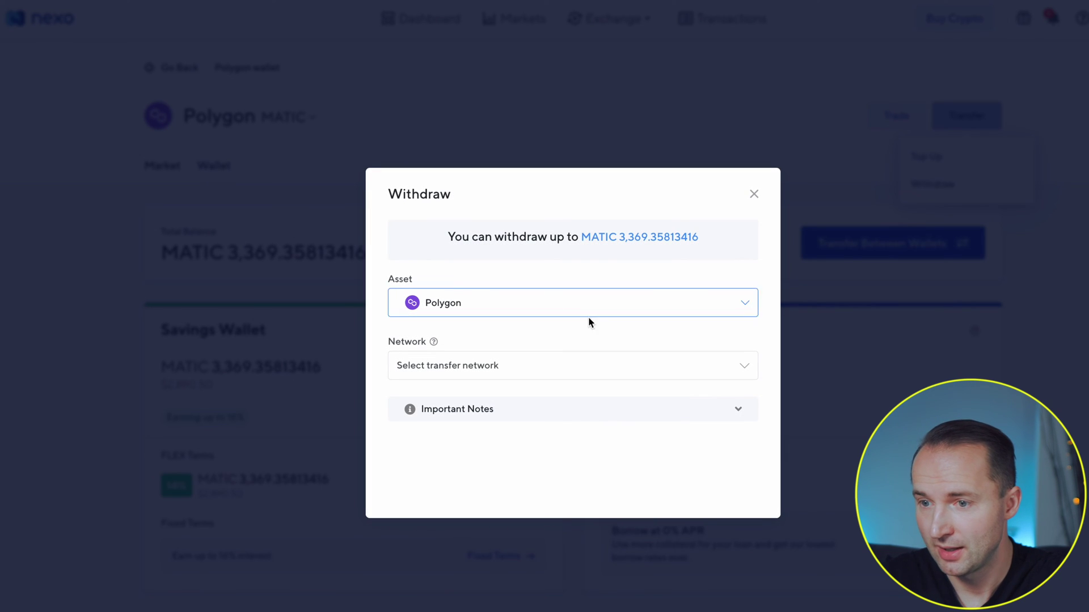
pyautogui.click(556, 371)
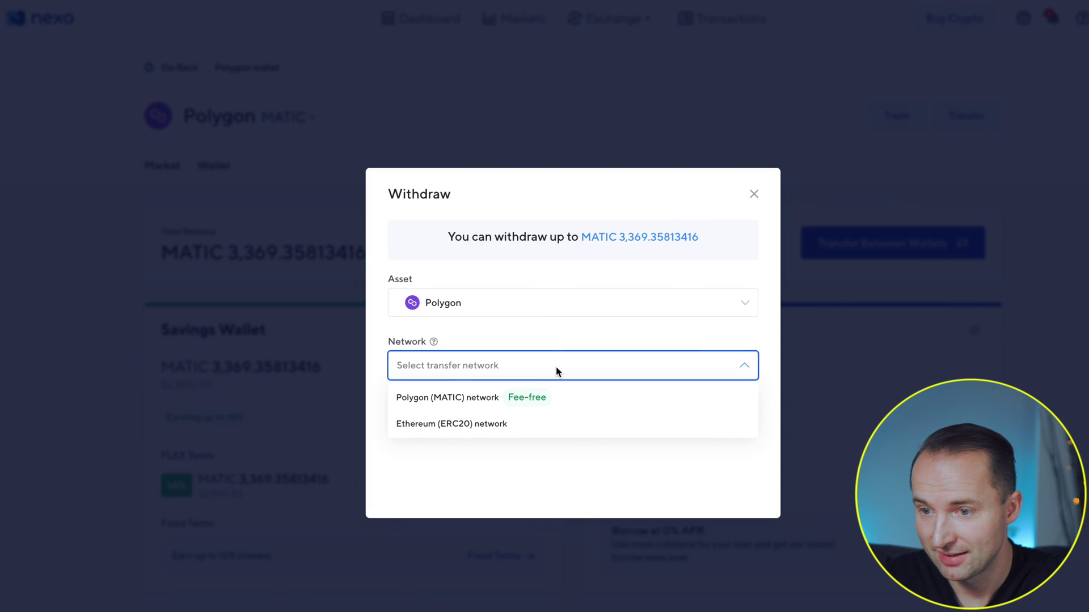
# Pick the fee-free Polygon (MATIC) network and paste the Ledger receive address.
pyautogui.click(566, 402)
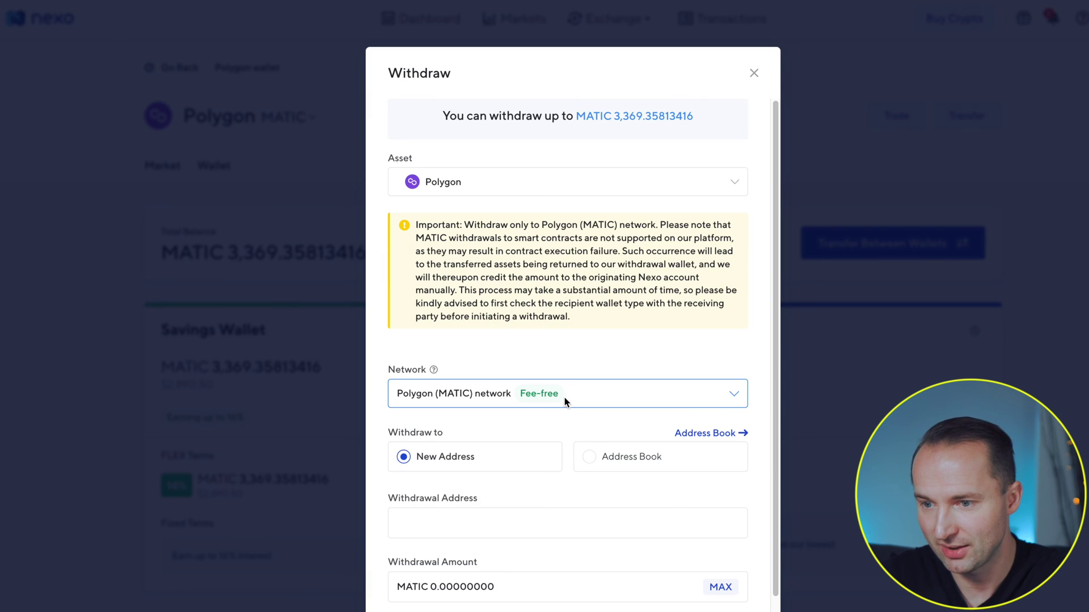
pyautogui.scroll(-1, 505, 436)
pyautogui.click(443, 472)
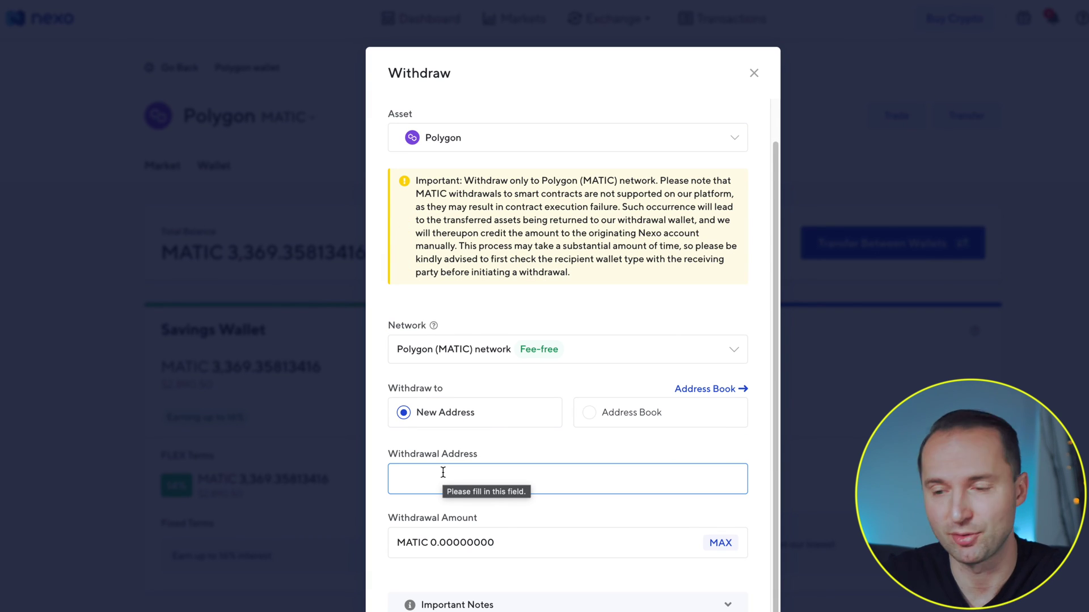
pyautogui.click(443, 472)
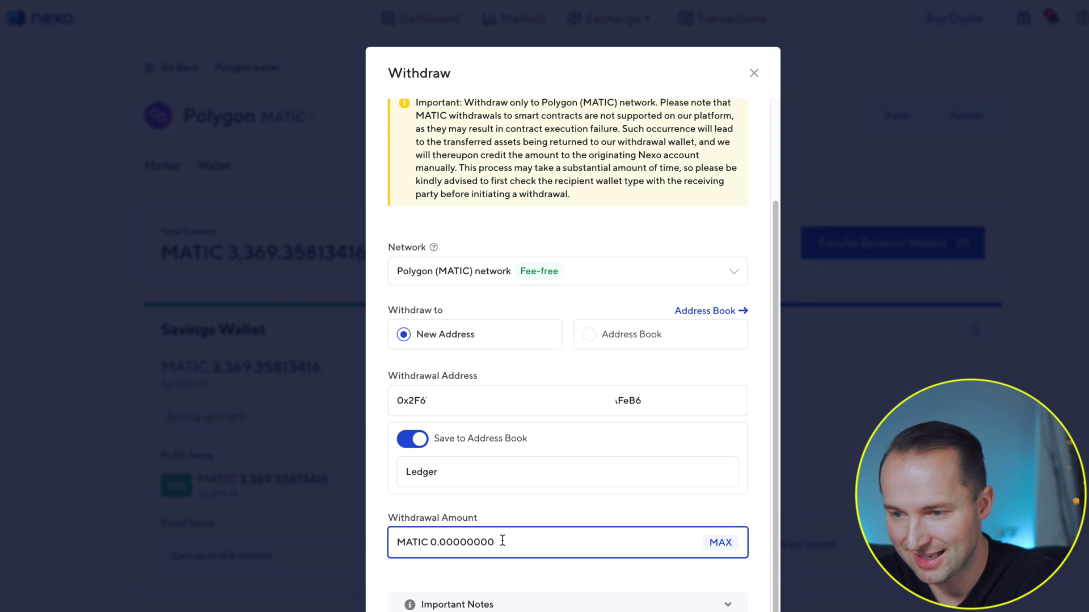
# Set the withdrawal amount to 20 MATIC and submit the withdrawal.
pyautogui.tripleClick(502, 540)
pyautogui.write('20')
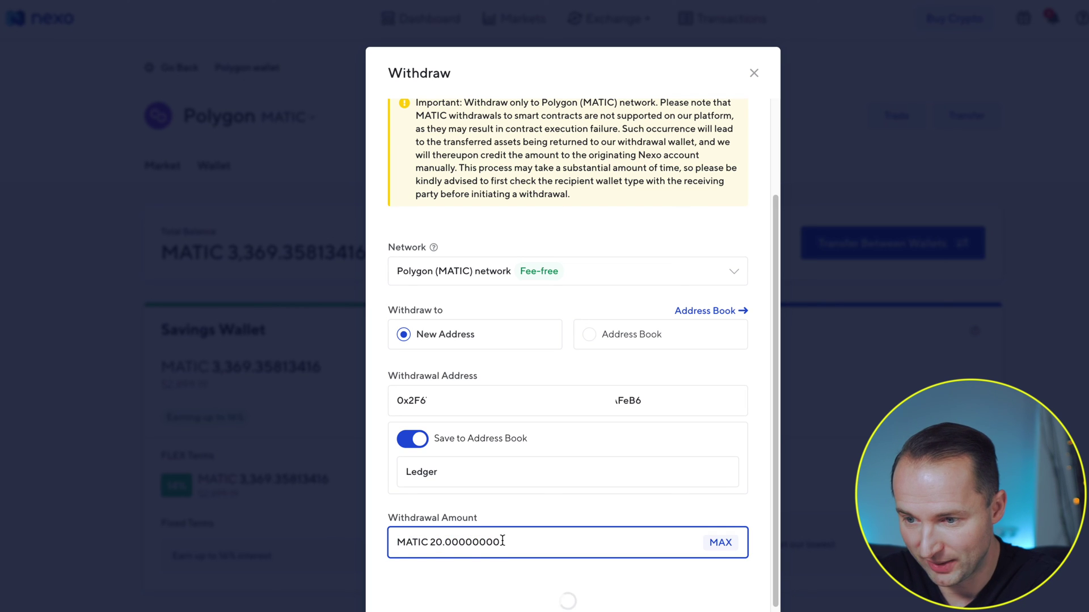
pyautogui.scroll(-2, 502, 541)
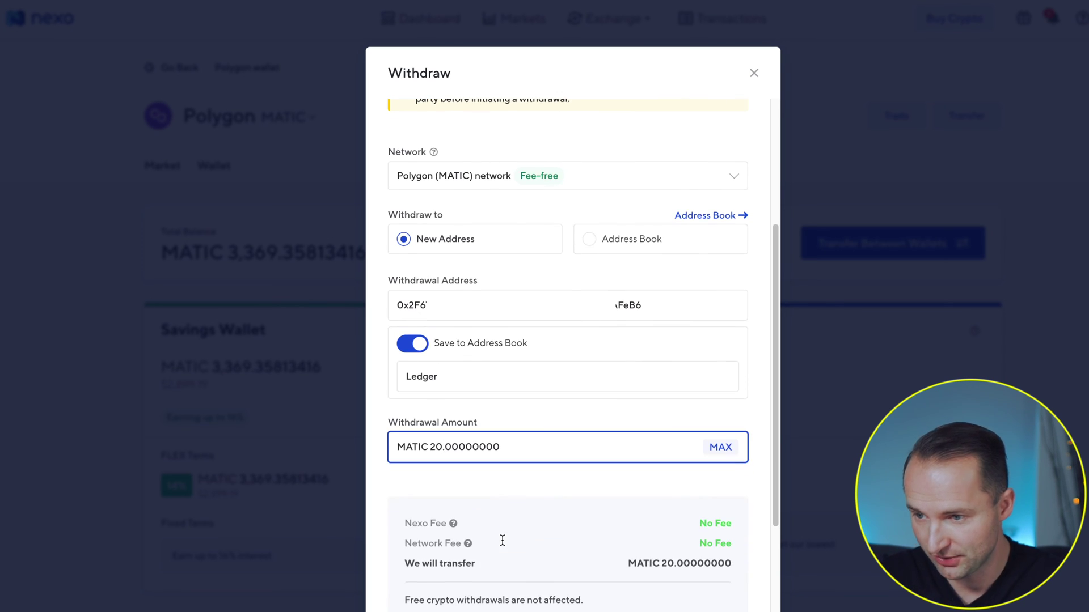
pyautogui.scroll(-1, 502, 540)
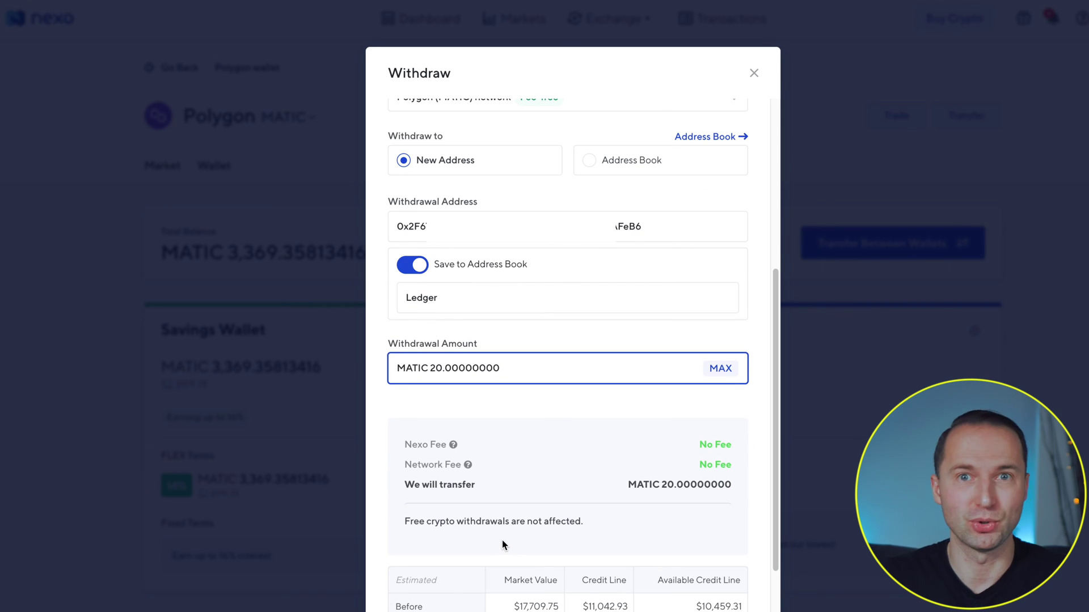
pyautogui.scroll(-2, 502, 540)
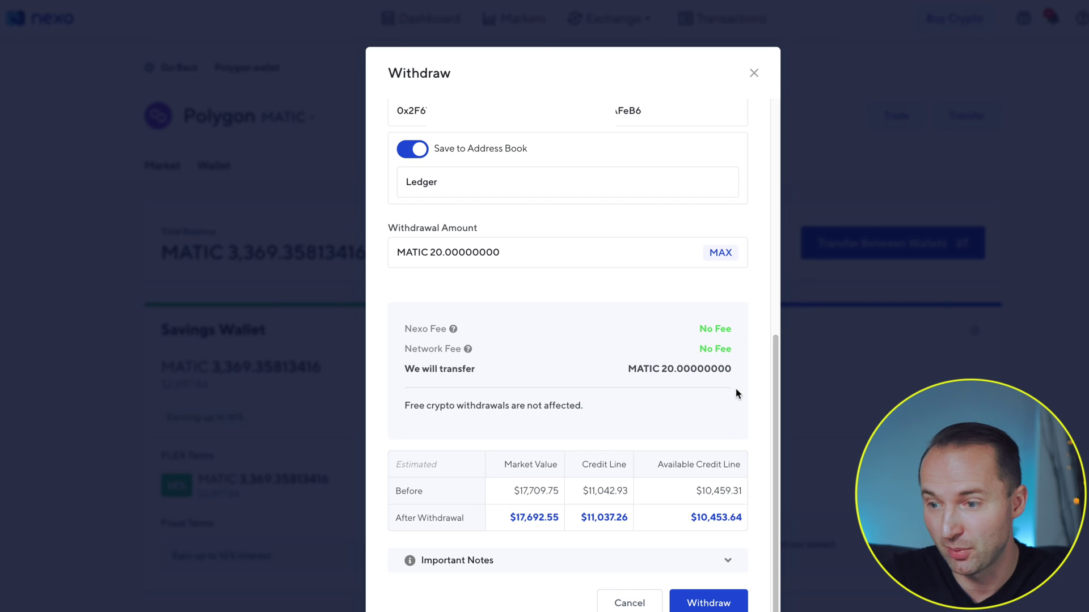
pyautogui.click(708, 603)
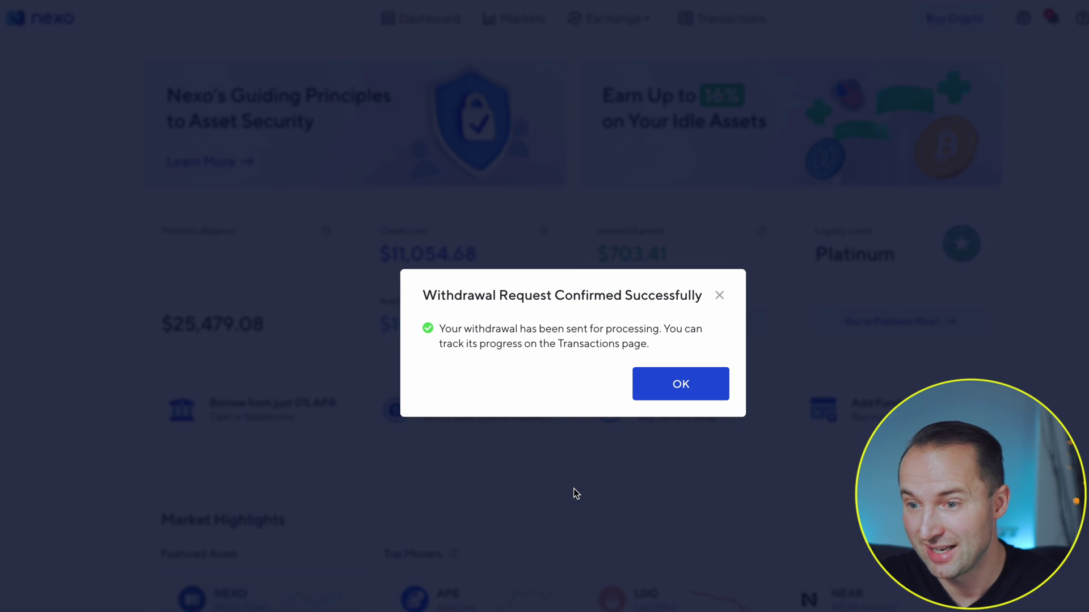
# Dismiss the confirmation and open the newest withdrawal in Transaction History.
pyautogui.click(706, 392)
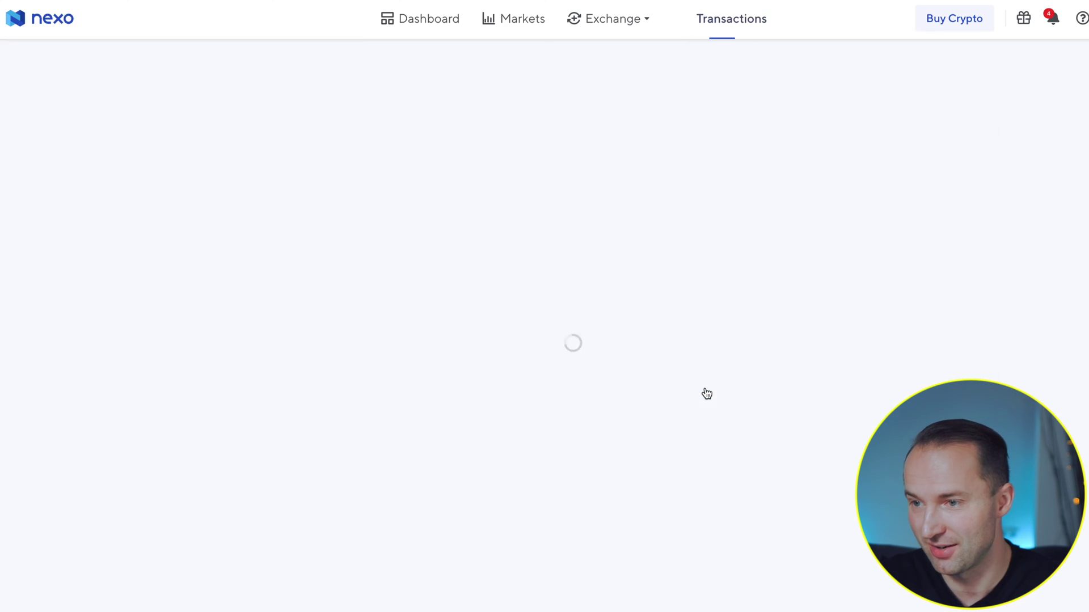
pyautogui.click(826, 147)
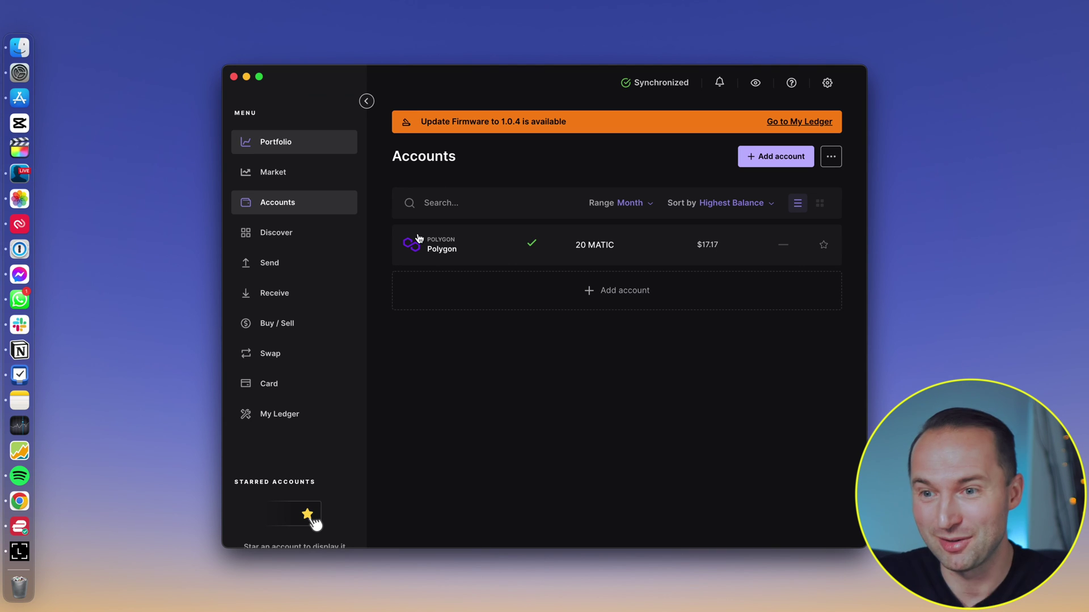
# Review Ledger Live's Portfolio: $17.17 balance, 100% Polygon at 20 MATIC.
pyautogui.click(304, 150)
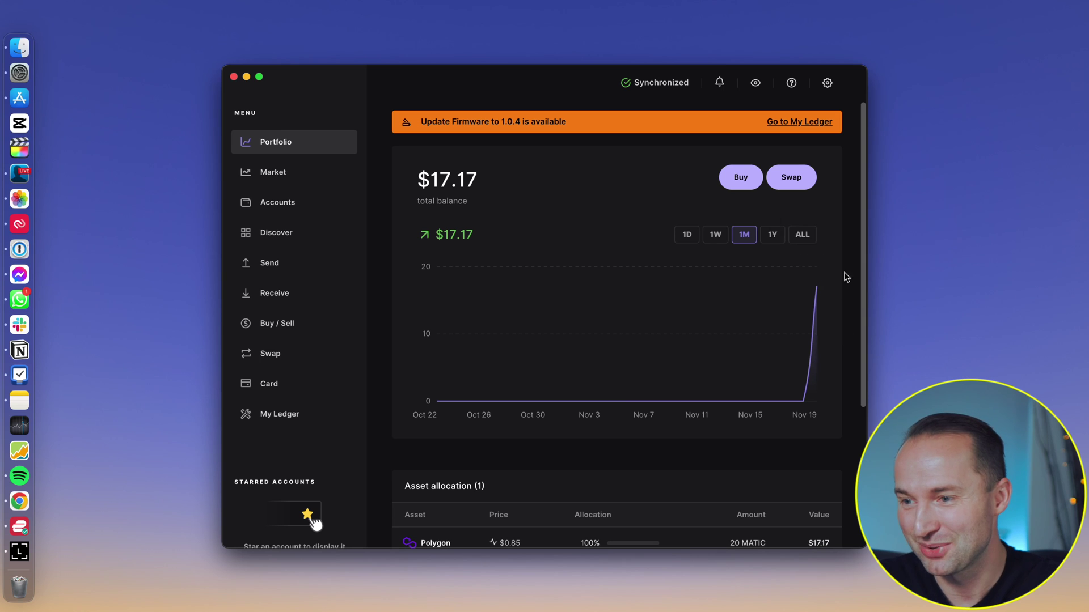
pyautogui.scroll(-4, 688, 364)
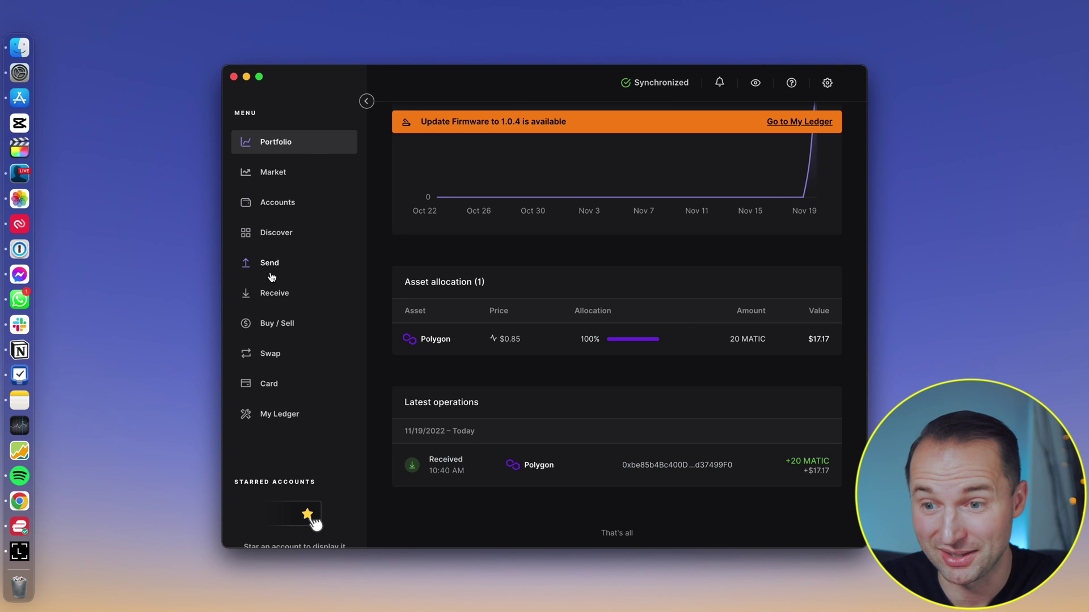
pyautogui.scroll(4, 550, 340)
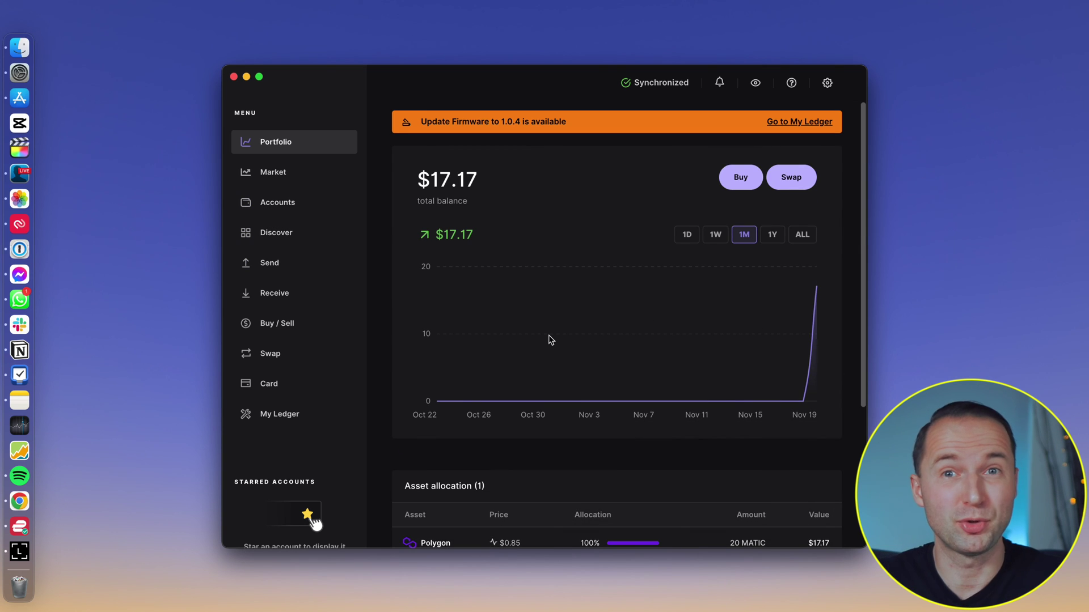